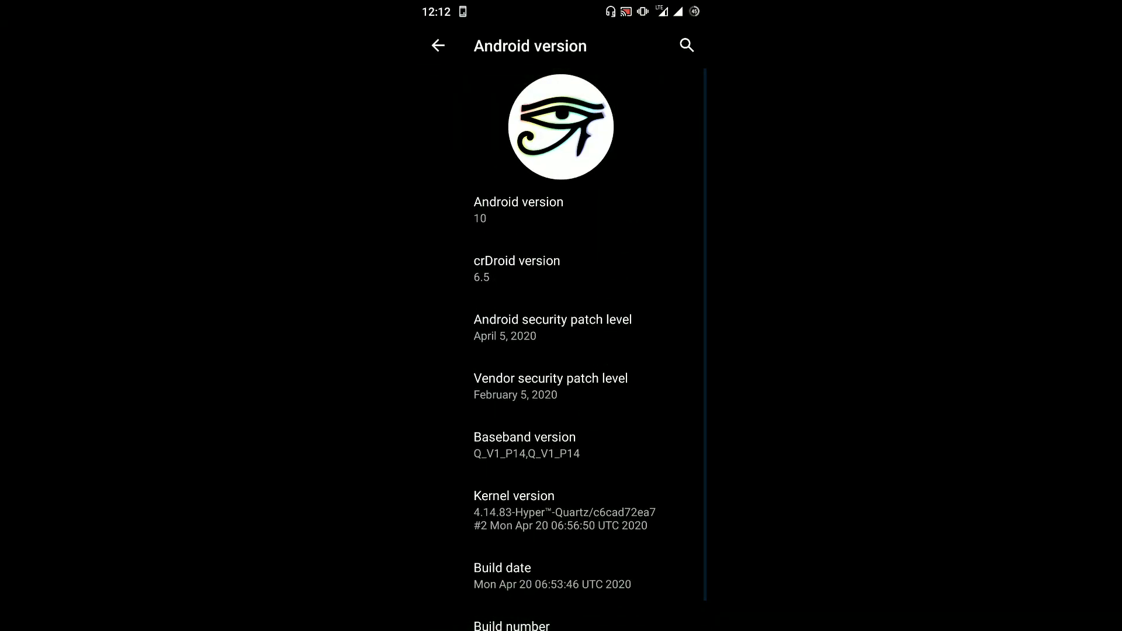
# Show the Android 10 easter egg from Android version, close it, and return to About phone
pyautogui.click(533, 203)
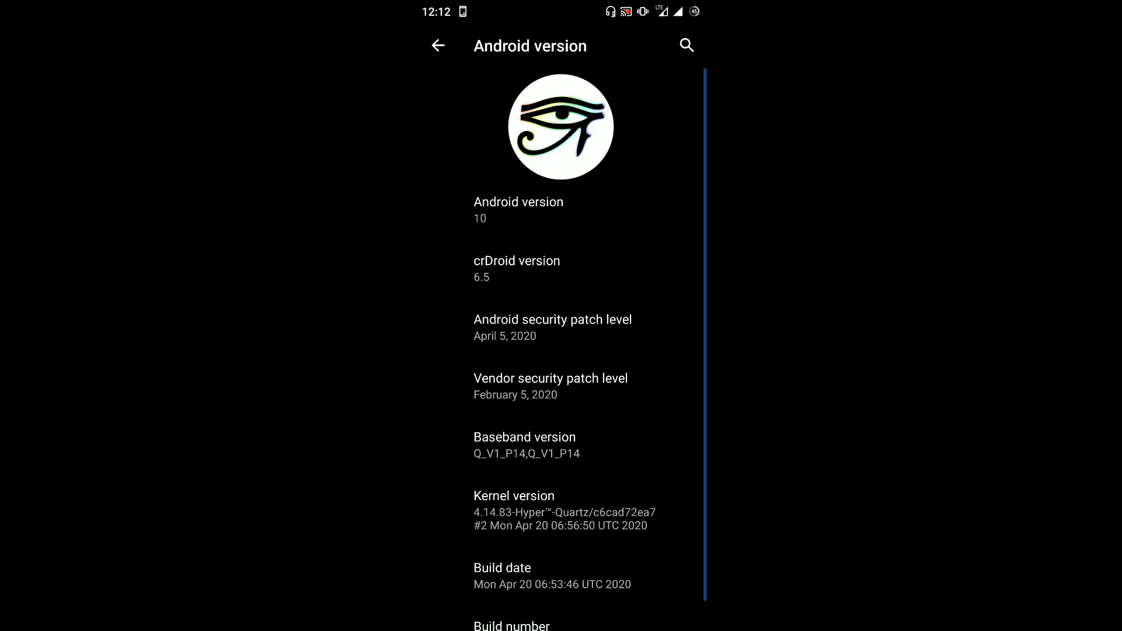
pyautogui.press('Escape')
# Check System > Developer options (on, Android debugging enabled), then go back to the main Settings list
pyautogui.moveTo(639, 500)
pyautogui.mouseDown()
pyautogui.moveTo(659, 333)
pyautogui.moveTo(661, 494)
pyautogui.mouseUp()
pyautogui.press('Escape')
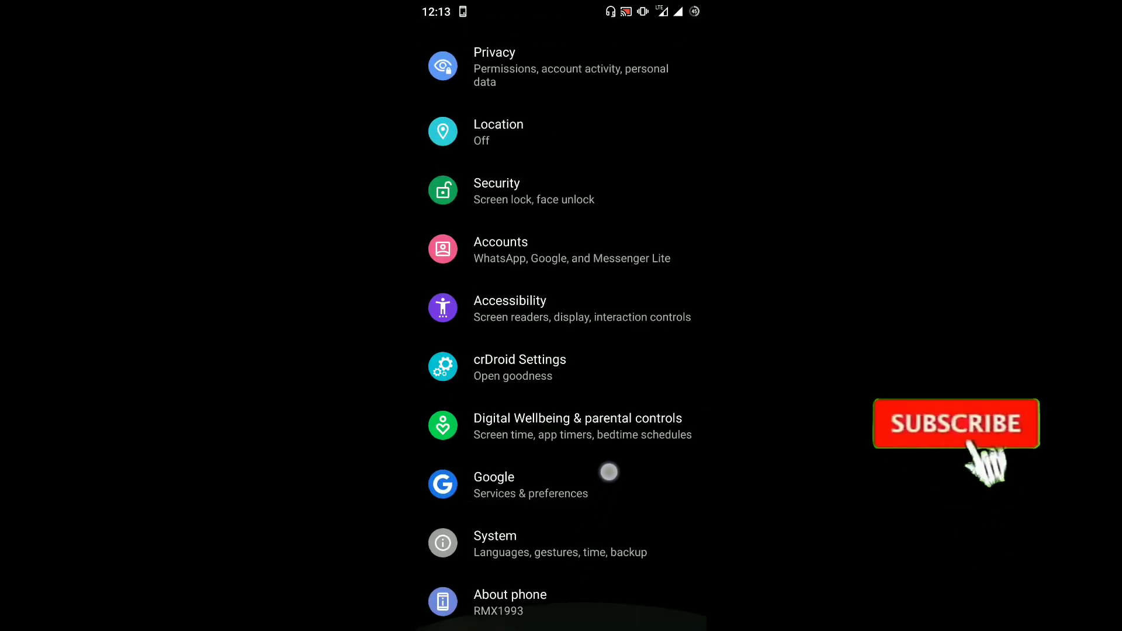
pyautogui.moveTo(605, 471)
pyautogui.mouseDown()
pyautogui.moveTo(606, 514)
pyautogui.moveTo(596, 234)
pyautogui.mouseUp()
pyautogui.click(560, 585)
pyautogui.click(526, 427)
pyautogui.moveTo(596, 375); pyautogui.dragTo(594, 495)
pyautogui.press('Escape')
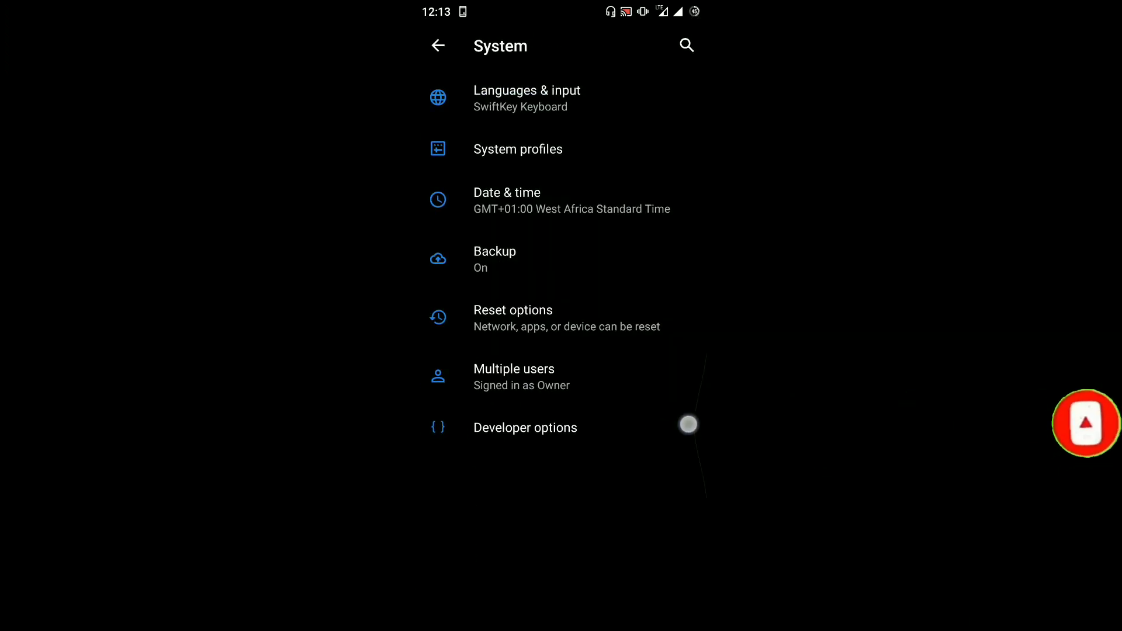
pyautogui.press('Escape')
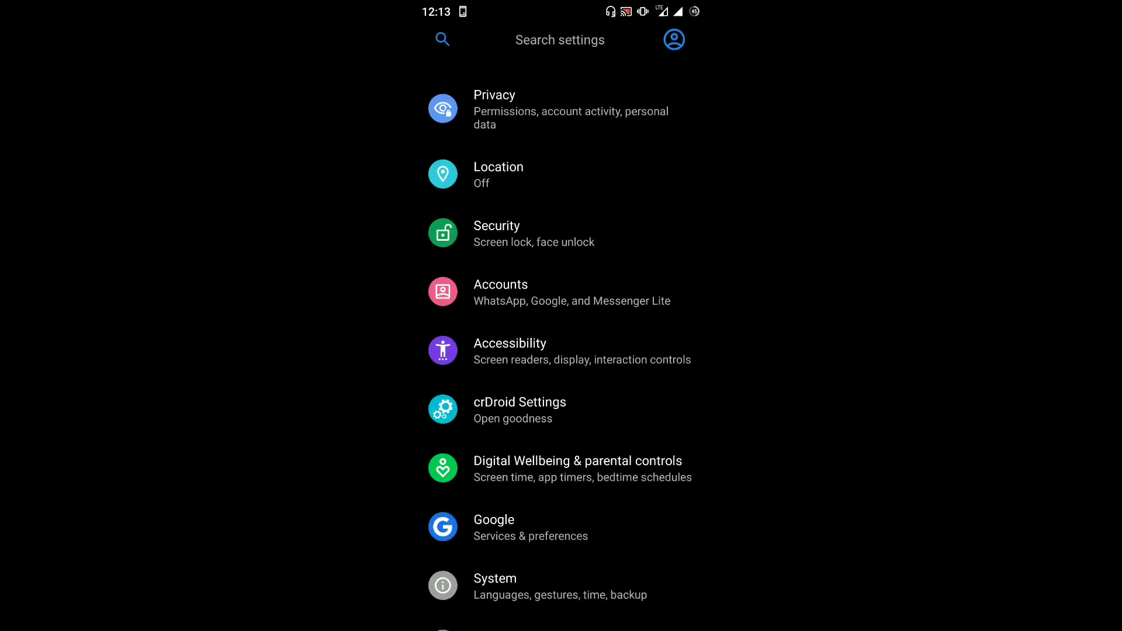
pyautogui.moveTo(600, 476)
pyautogui.mouseDown()
pyautogui.moveTo(646, 313)
pyautogui.moveTo(563, 464)
pyautogui.mouseUp()
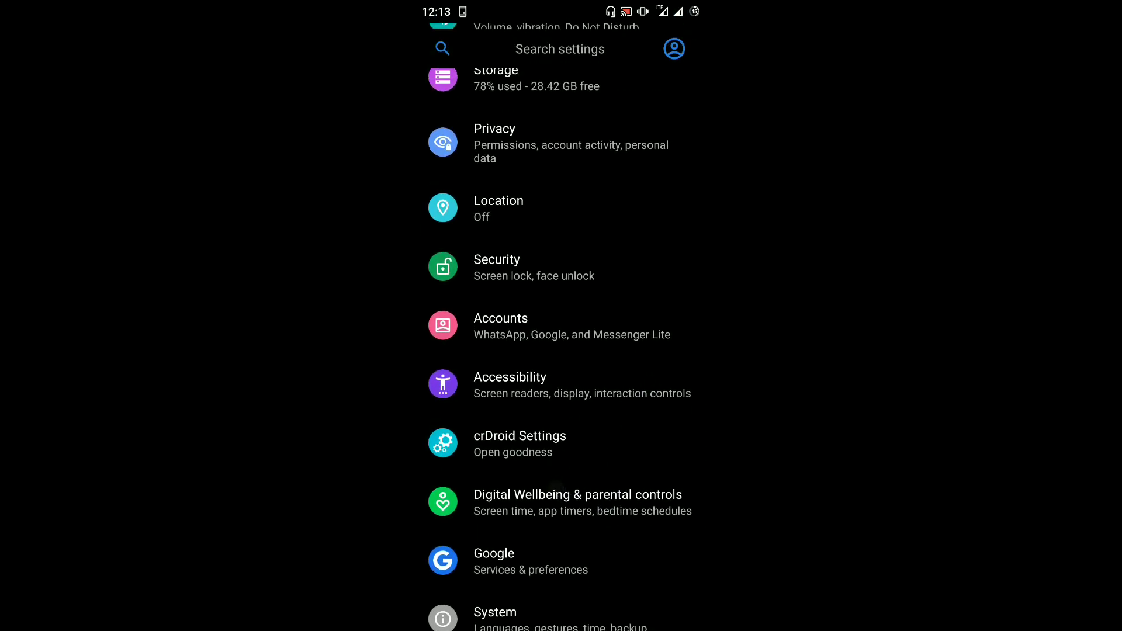
# Browse crDroid's Status Bar, Quick Settings, Lock Screen and Navigation option groups
pyautogui.click(519, 443)
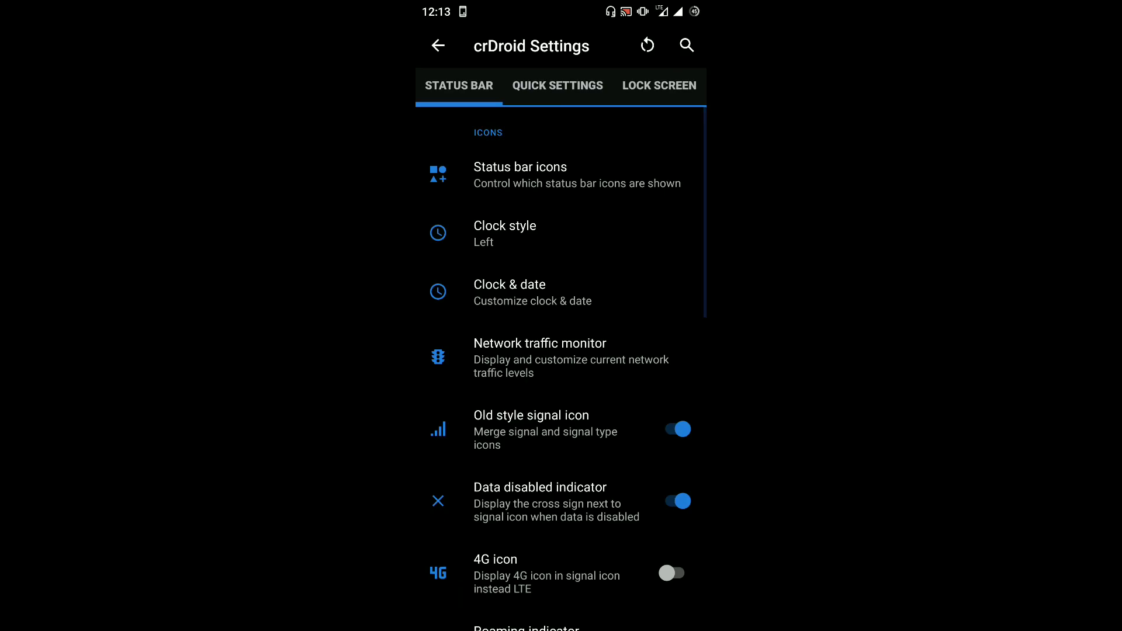
pyautogui.moveTo(561, 526); pyautogui.dragTo(561, 175)
pyautogui.click(557, 85)
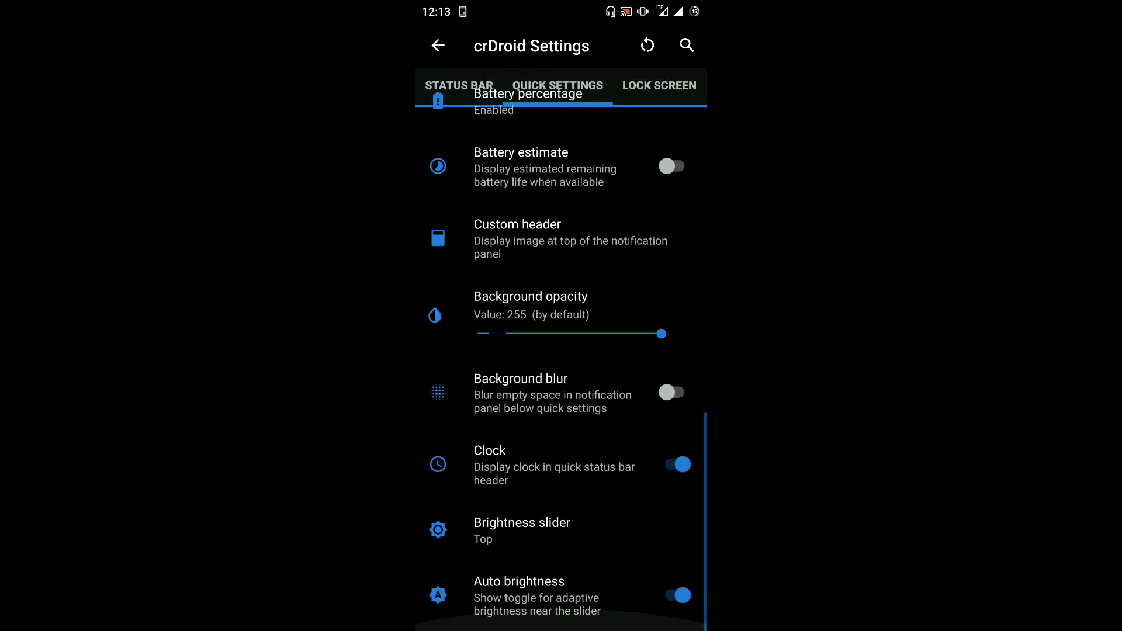
pyautogui.moveTo(600, 365); pyautogui.dragTo(600, 584)
pyautogui.moveTo(657, 400); pyautogui.dragTo(456, 400)
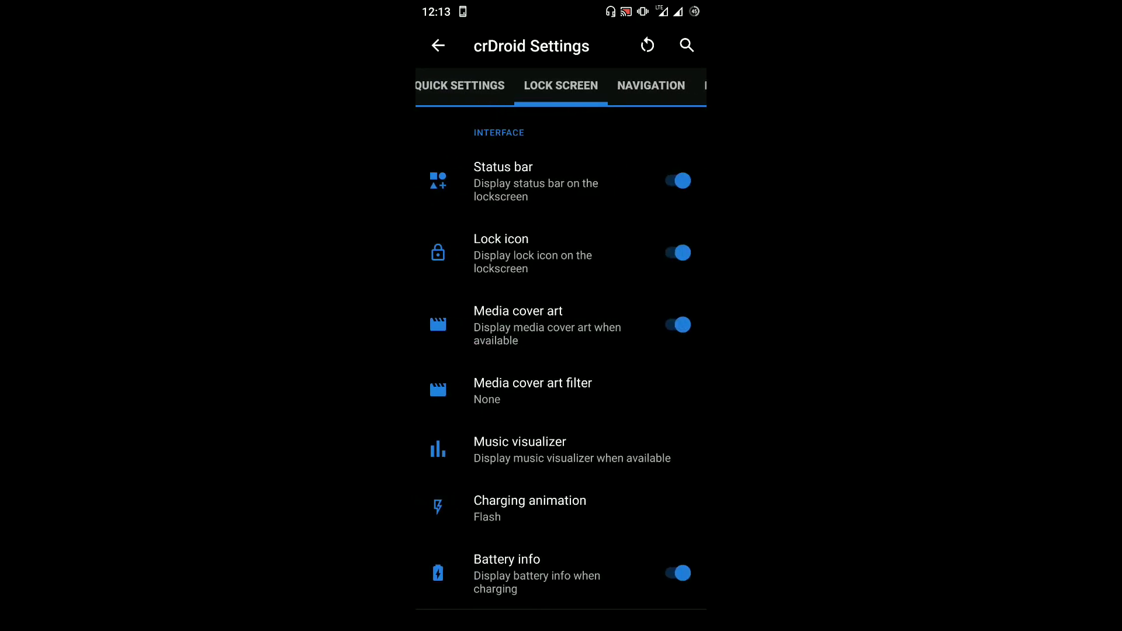
pyautogui.moveTo(597, 435)
pyautogui.mouseDown()
pyautogui.moveTo(605, 327)
pyautogui.moveTo(573, 423)
pyautogui.moveTo(581, 581)
pyautogui.mouseUp()
pyautogui.moveTo(591, 412); pyautogui.dragTo(444, 409)
pyautogui.moveTo(624, 475); pyautogui.dragTo(638, 393)
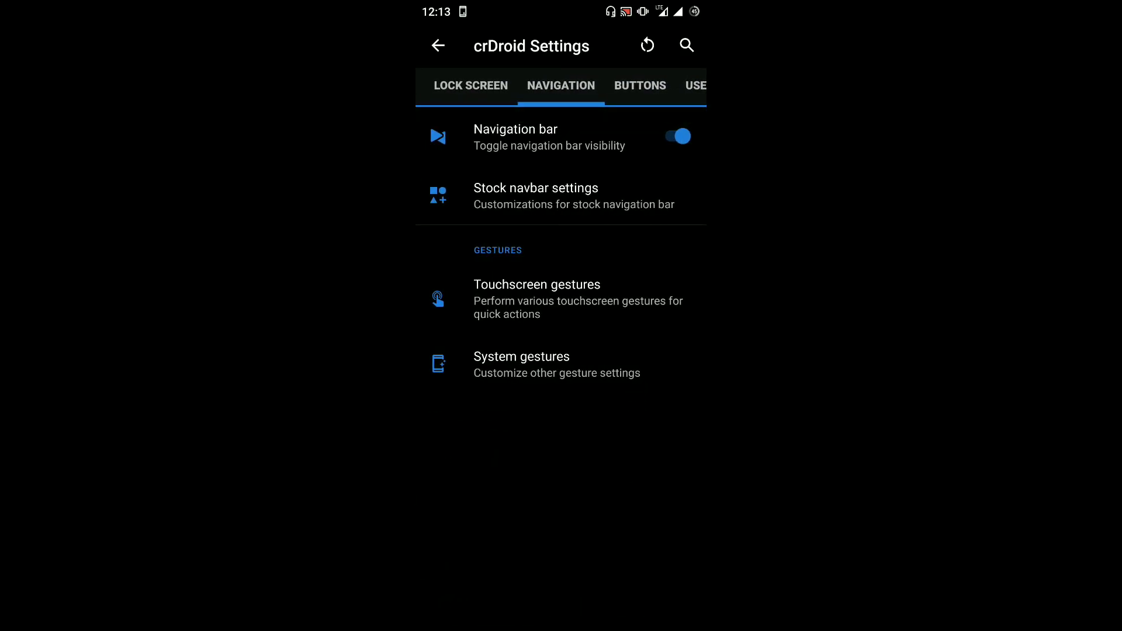
pyautogui.moveTo(632, 433); pyautogui.dragTo(444, 409)
# Browse crDroid's Buttons, User Interface (including ambient display) and Notifications groups, then exit
pyautogui.click(553, 438)
pyautogui.moveTo(590, 409); pyautogui.dragTo(444, 409)
pyautogui.moveTo(591, 368); pyautogui.dragTo(444, 374)
pyautogui.moveTo(591, 432); pyautogui.dragTo(456, 431)
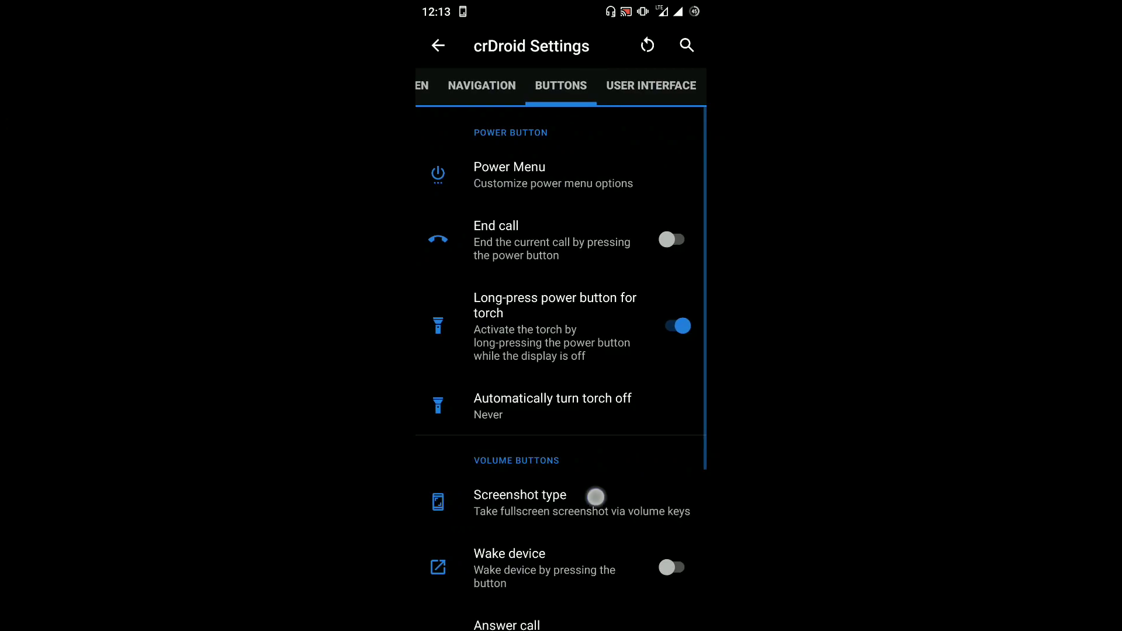
pyautogui.moveTo(595, 496); pyautogui.dragTo(595, 246)
pyautogui.moveTo(591, 351)
pyautogui.mouseDown()
pyautogui.moveTo(590, 430)
pyautogui.moveTo(593, 350)
pyautogui.mouseUp()
pyautogui.moveTo(556, 385); pyautogui.dragTo(556, 538)
pyautogui.moveTo(643, 351); pyautogui.dragTo(467, 351)
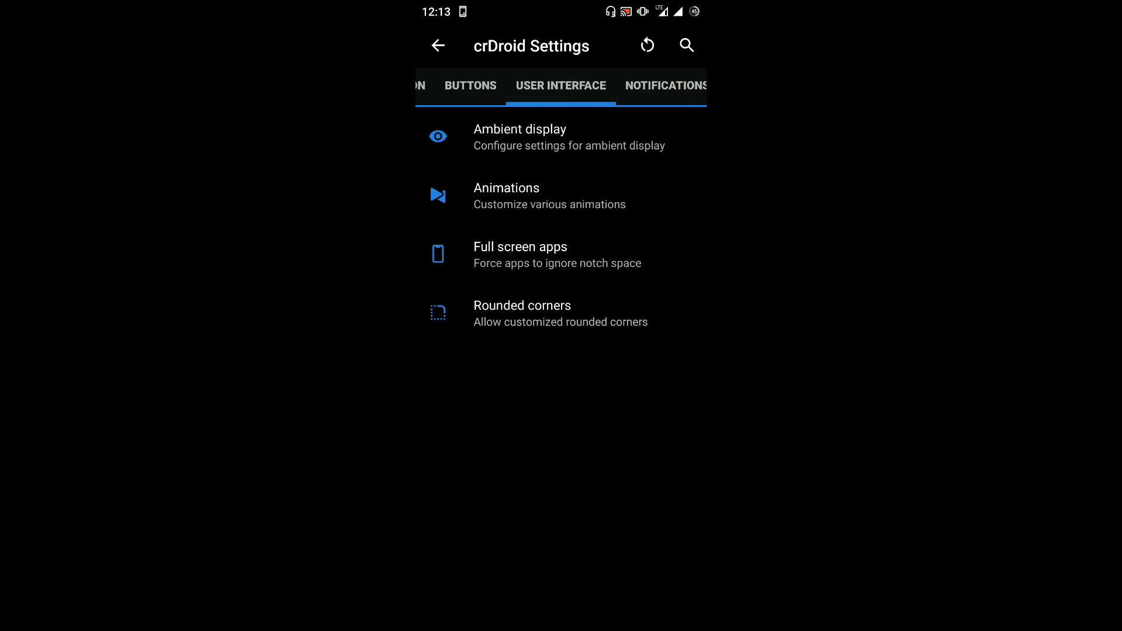
pyautogui.click(637, 143)
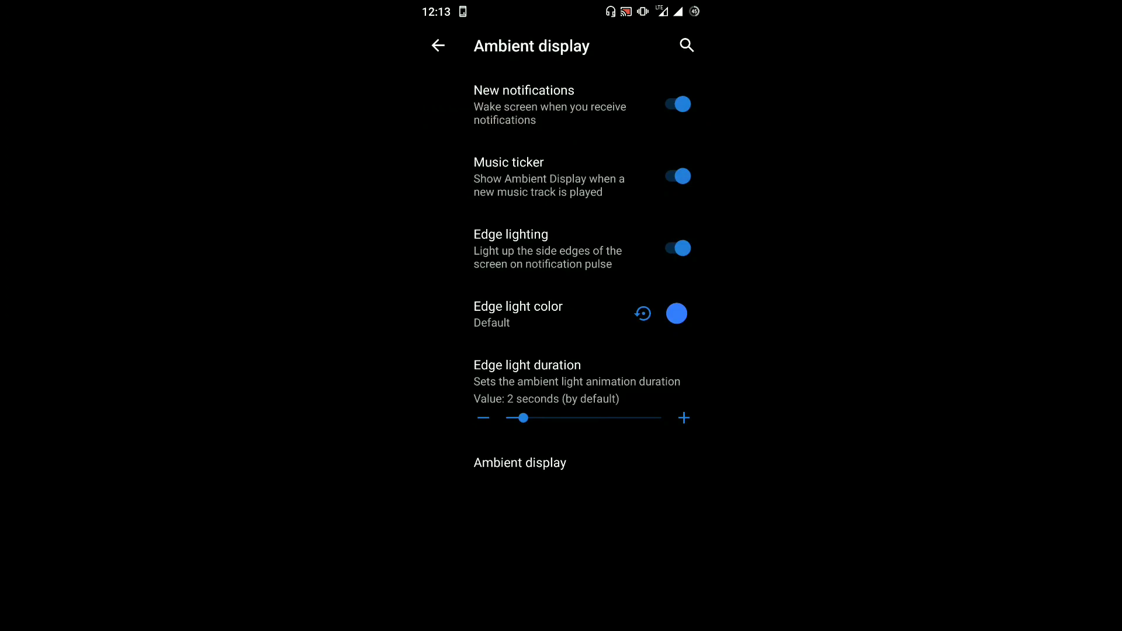
pyautogui.moveTo(530, 252); pyautogui.dragTo(560, 167)
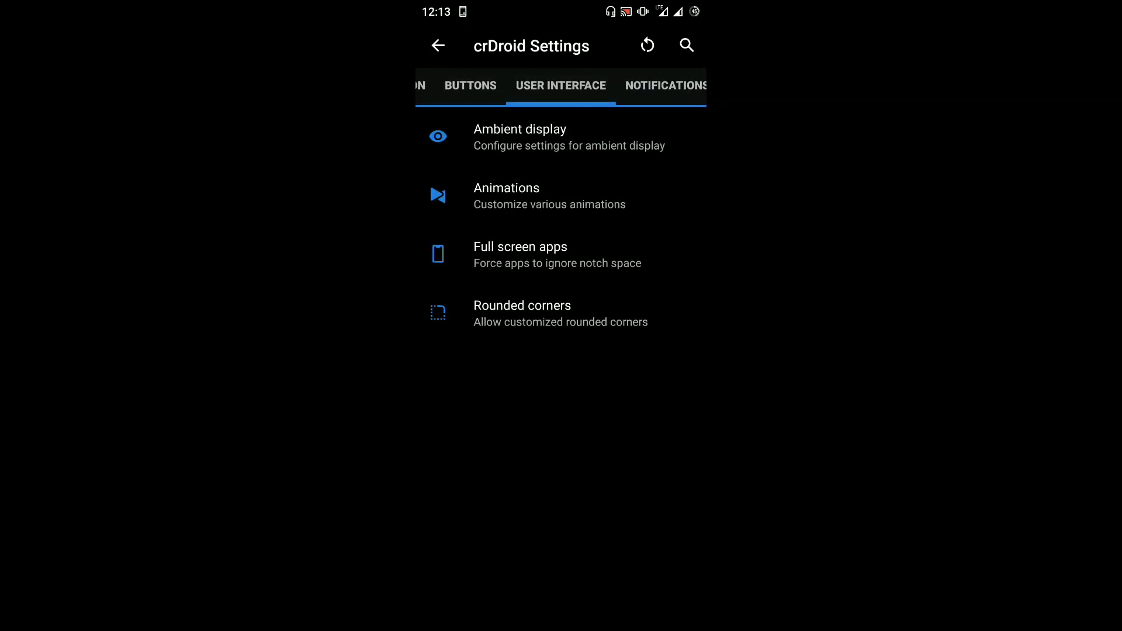
pyautogui.moveTo(613, 438); pyautogui.dragTo(501, 438)
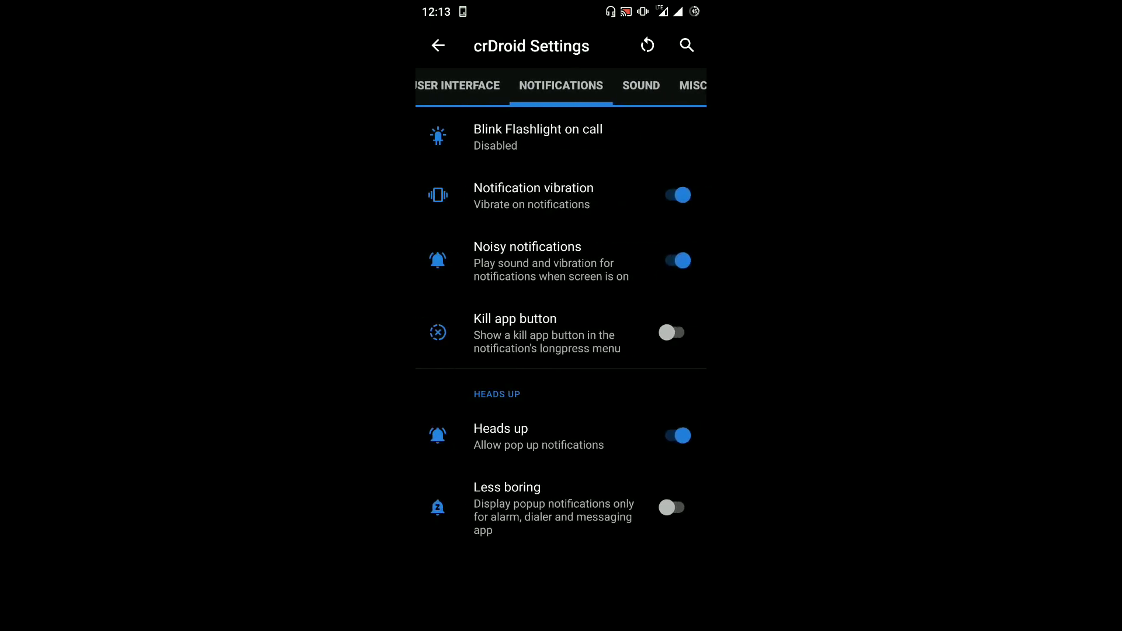
pyautogui.moveTo(580, 445); pyautogui.dragTo(576, 436)
pyautogui.press('Escape')
# Try the Deep Grey and Charcoal Black dark modes, then settle on Amoled Black
pyautogui.click(571, 405)
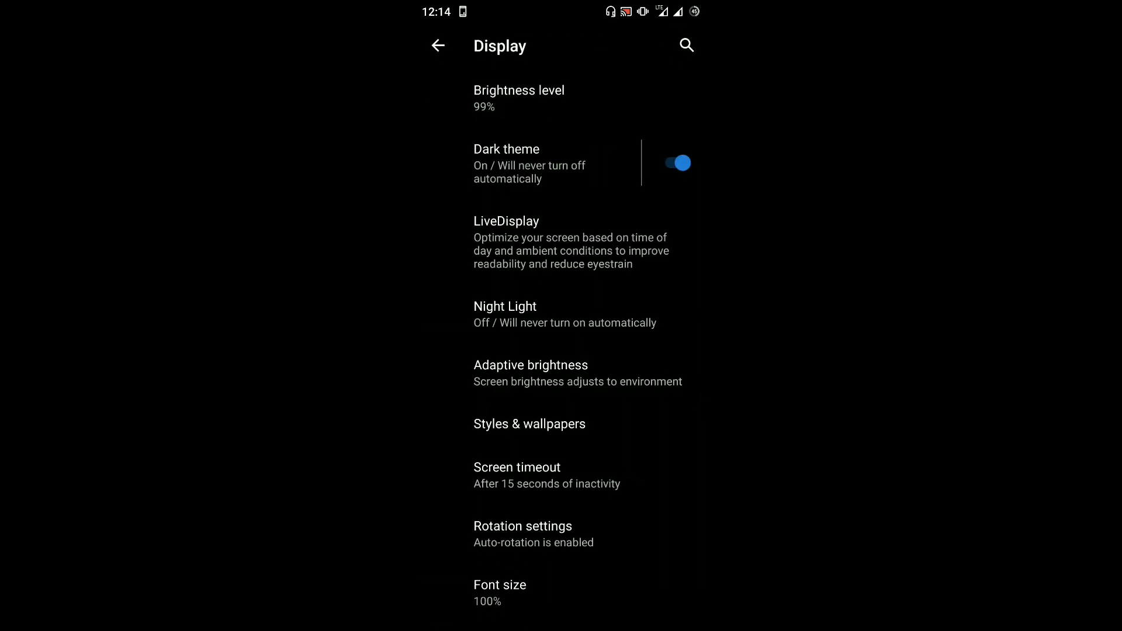
pyautogui.click(489, 164)
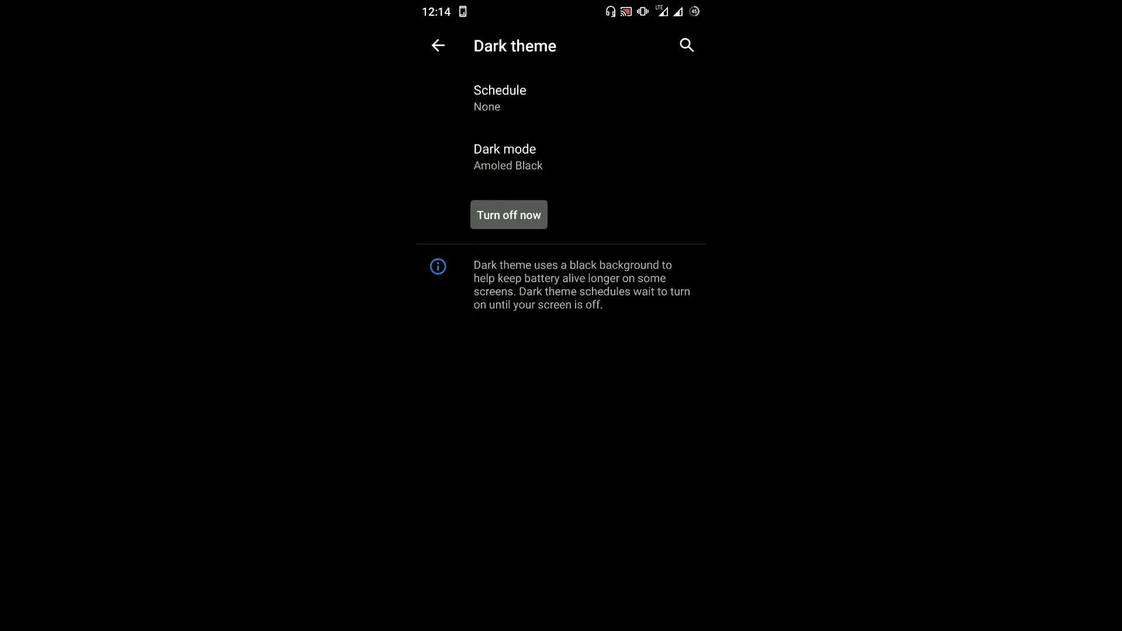
pyautogui.click(505, 156)
pyautogui.click(520, 294)
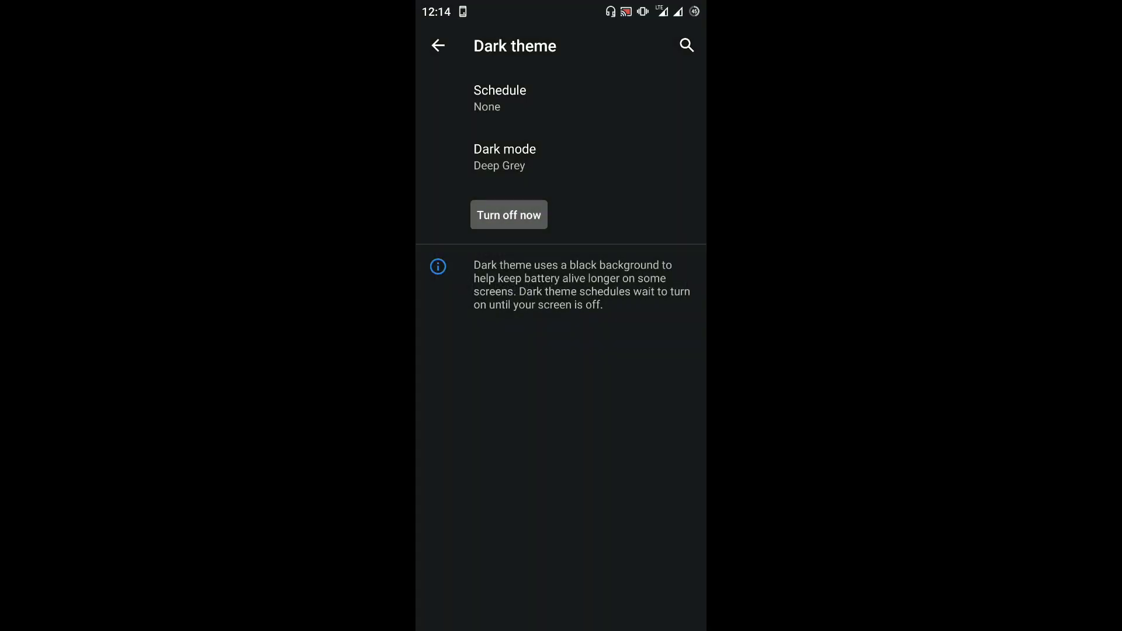
pyautogui.click(505, 156)
pyautogui.click(536, 326)
pyautogui.click(523, 153)
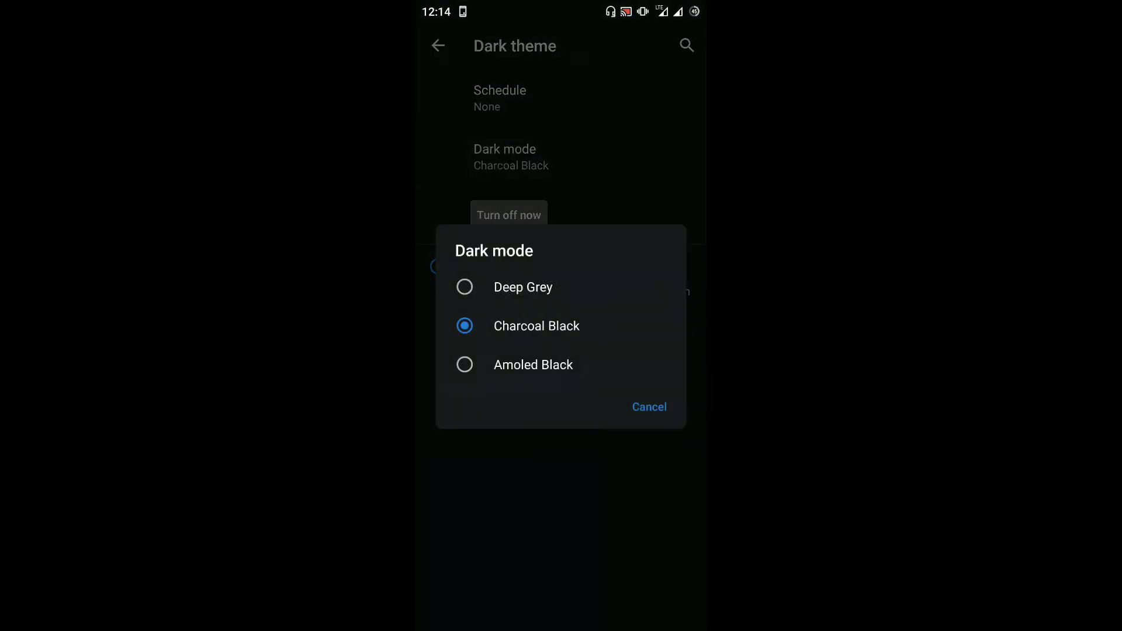
pyautogui.click(533, 364)
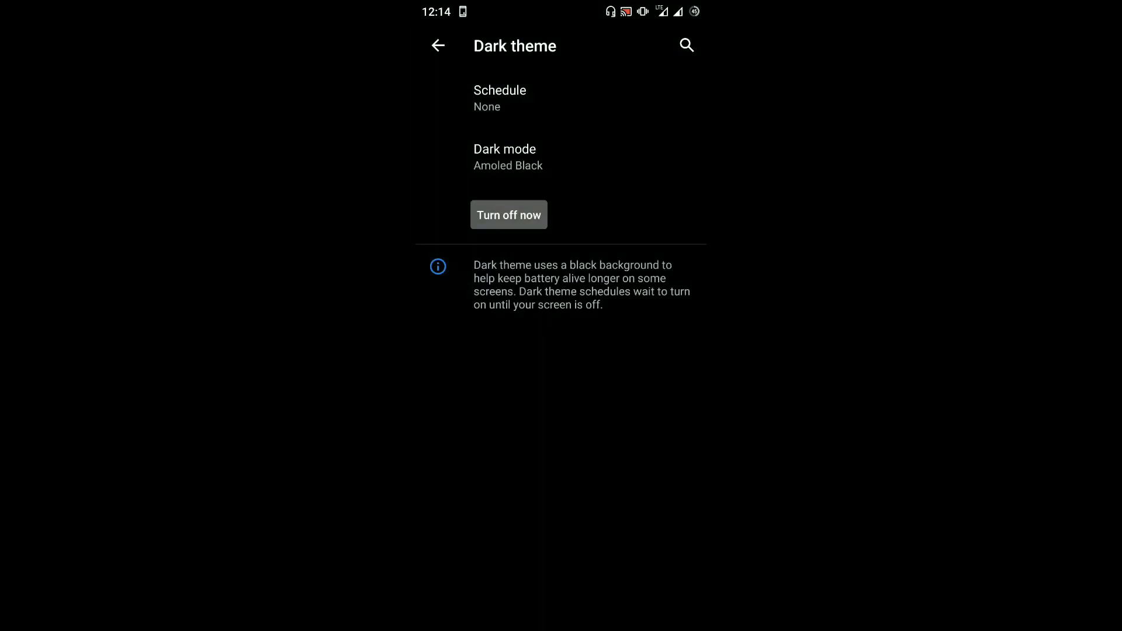
# Switch the dark theme off in Display settings
pyautogui.moveTo(626, 358); pyautogui.dragTo(611, 448)
pyautogui.press('Escape')
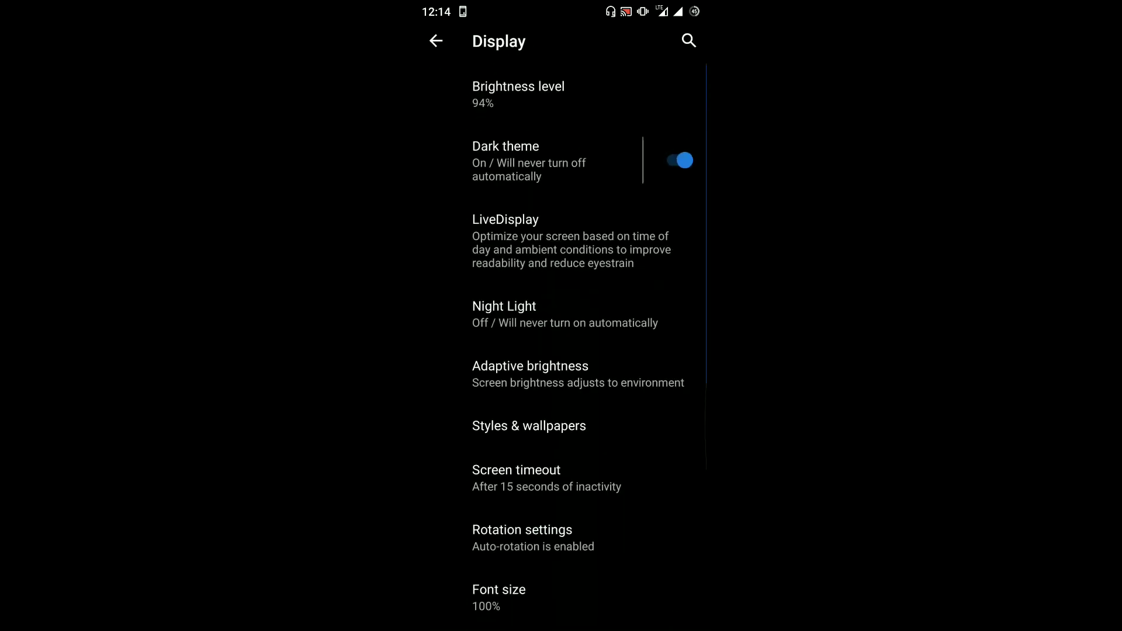
pyautogui.click(681, 152)
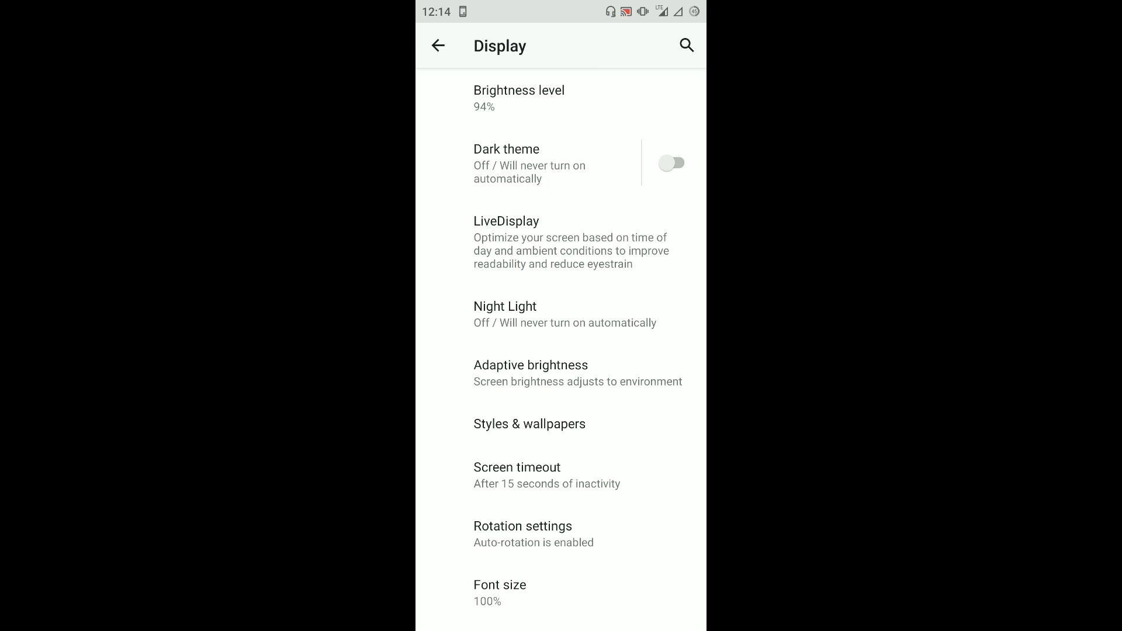
pyautogui.moveTo(601, 506); pyautogui.dragTo(631, 295)
pyautogui.scroll(10, 561, 349)
# Turn the dark theme back on
pyautogui.click(676, 164)
pyautogui.moveTo(636, 467)
pyautogui.mouseDown()
pyautogui.moveTo(641, 368)
pyautogui.moveTo(676, 281)
pyautogui.mouseUp()
pyautogui.moveTo(635, 417)
pyautogui.mouseDown()
pyautogui.moveTo(635, 376)
pyautogui.moveTo(635, 534)
pyautogui.mouseUp()
# Preview the Star 1 and Default styles and look over the quick settings panel
pyautogui.click(638, 319)
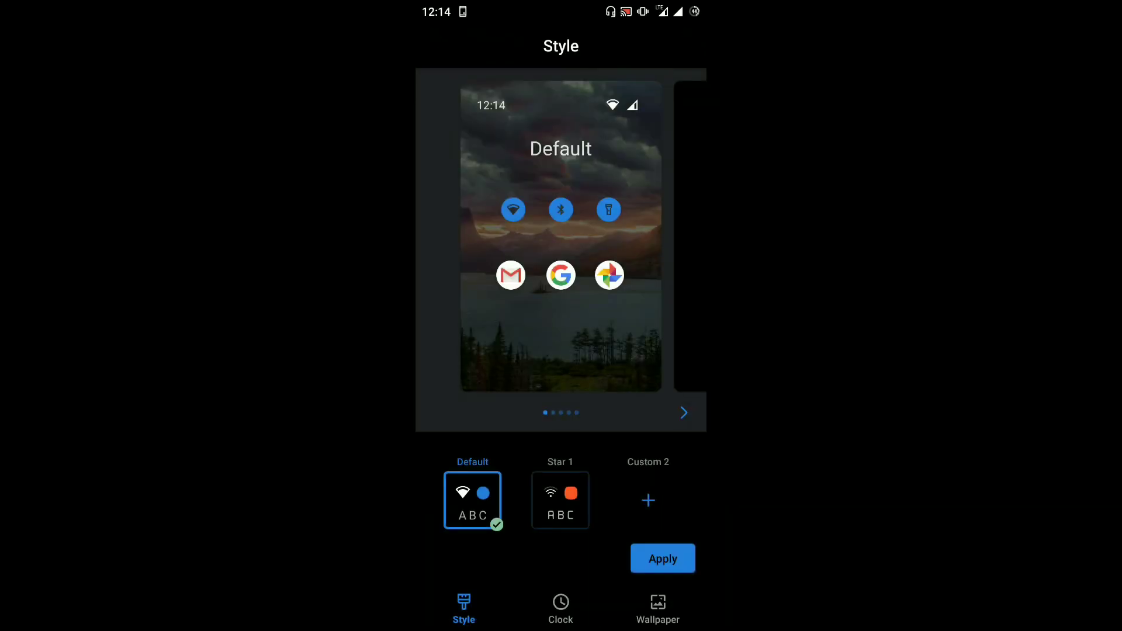
pyautogui.click(560, 500)
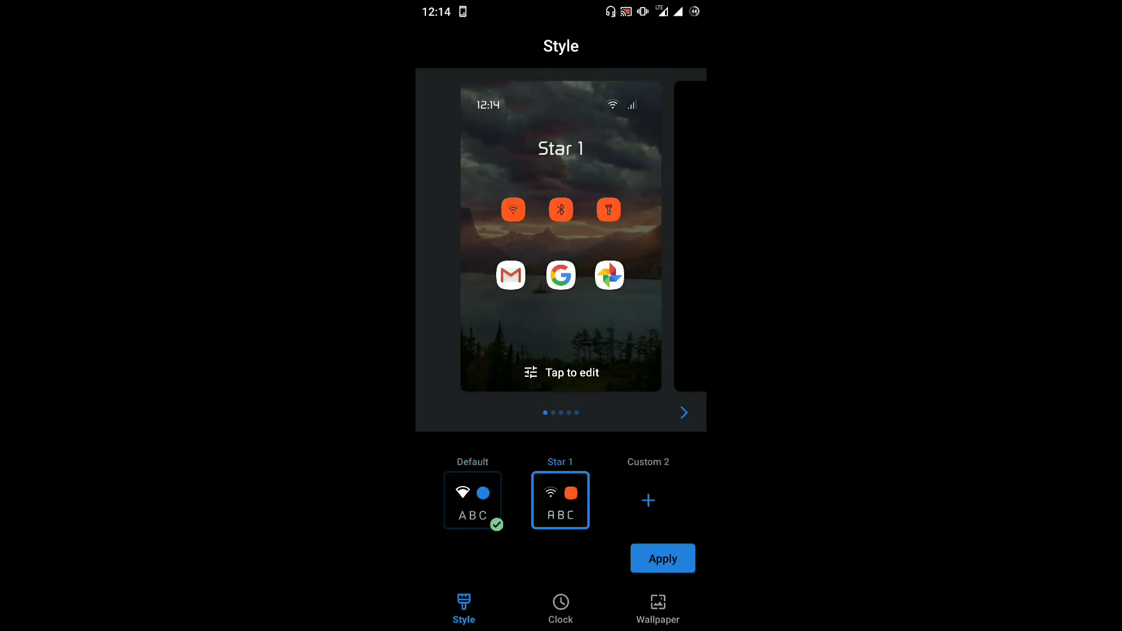
pyautogui.click(479, 501)
pyautogui.moveTo(561, 3)
pyautogui.mouseDown()
pyautogui.moveTo(584, 175)
pyautogui.moveTo(626, 281)
pyautogui.moveTo(467, 292)
pyautogui.mouseUp()
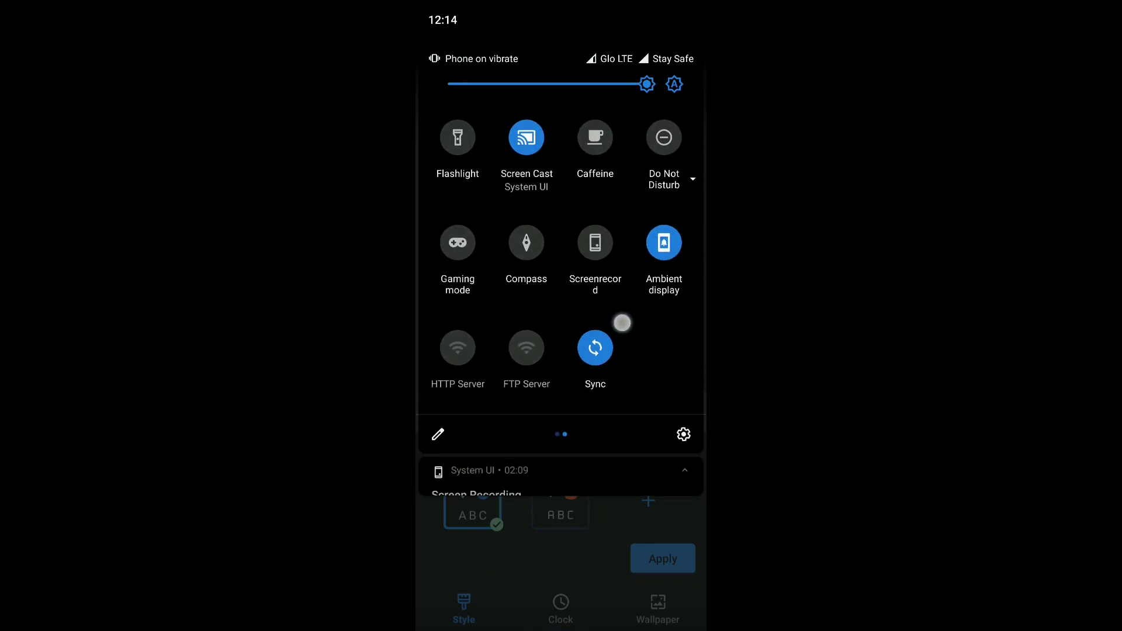
pyautogui.moveTo(639, 318); pyautogui.dragTo(639, 117)
pyautogui.moveTo(561, 351); pyautogui.dragTo(561, 88)
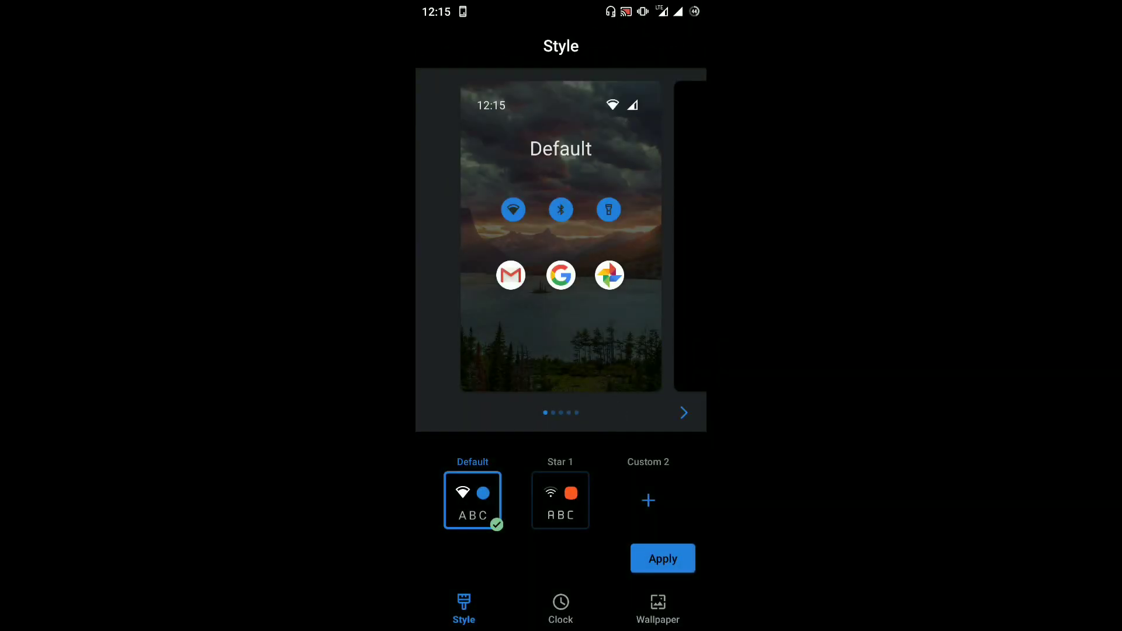
# Apply the Star 1 style system-wide and view it in the quick settings panel
pyautogui.click(559, 500)
pyautogui.click(663, 559)
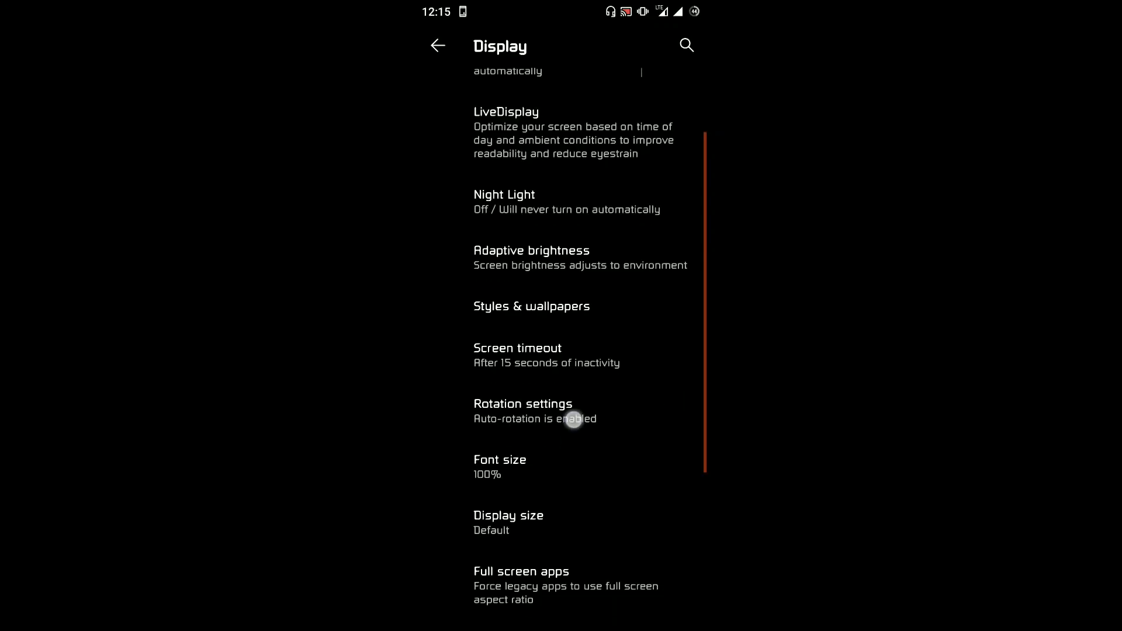
pyautogui.moveTo(573, 456); pyautogui.dragTo(573, 393)
pyautogui.moveTo(573, 292); pyautogui.dragTo(573, 409)
pyautogui.moveTo(530, 3); pyautogui.dragTo(530, 233)
pyautogui.moveTo(561, 175); pyautogui.dragTo(561, 438)
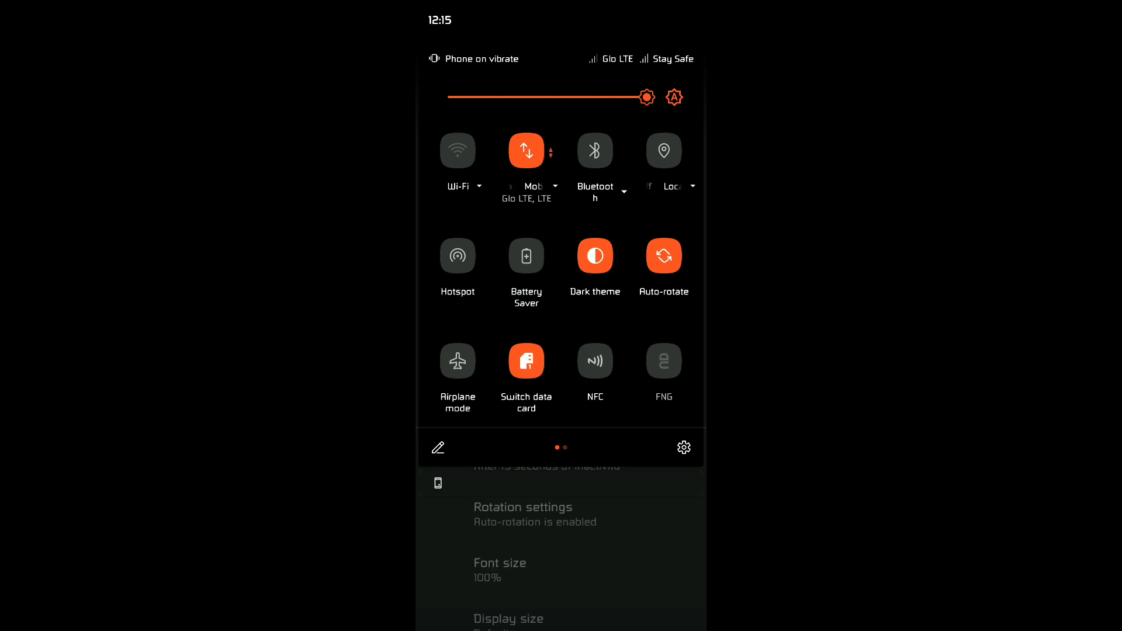
pyautogui.moveTo(646, 438); pyautogui.dragTo(646, 88)
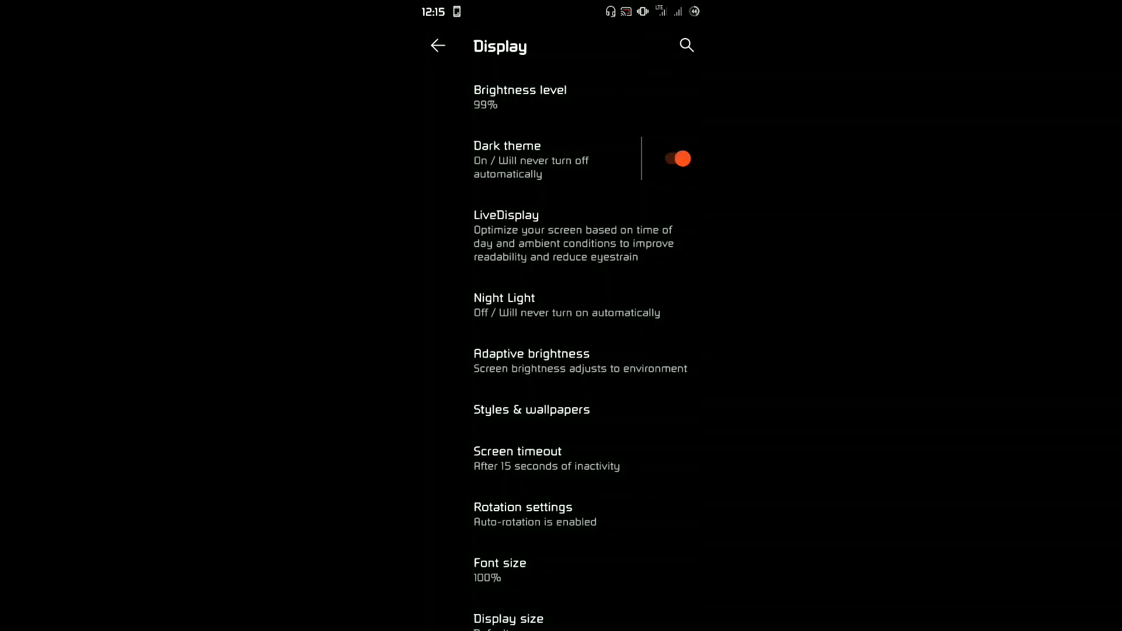
pyautogui.moveTo(660, 463); pyautogui.dragTo(661, 401)
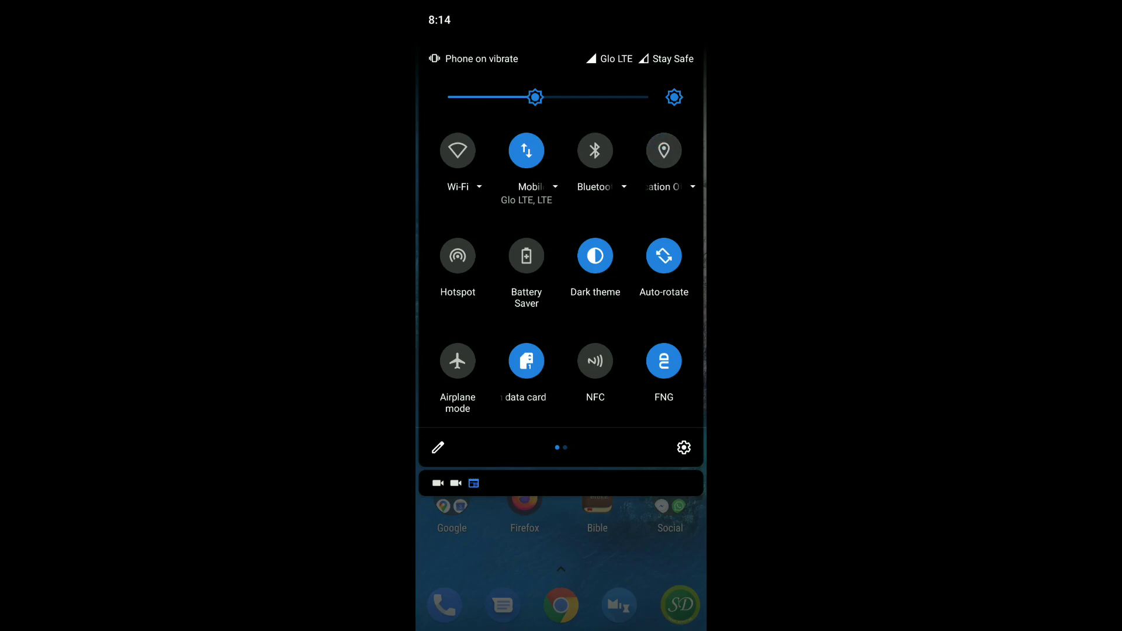
# Leave location off and enable Bluetooth and Wi-Fi from the quick settings tiles
pyautogui.click(672, 186)
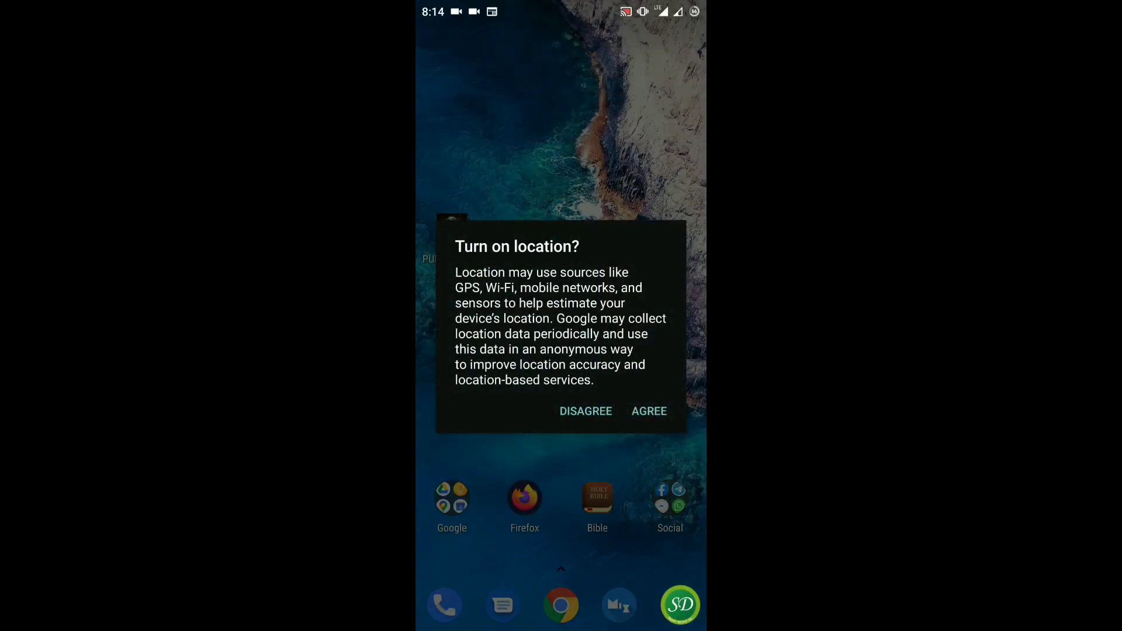
pyautogui.click(586, 411)
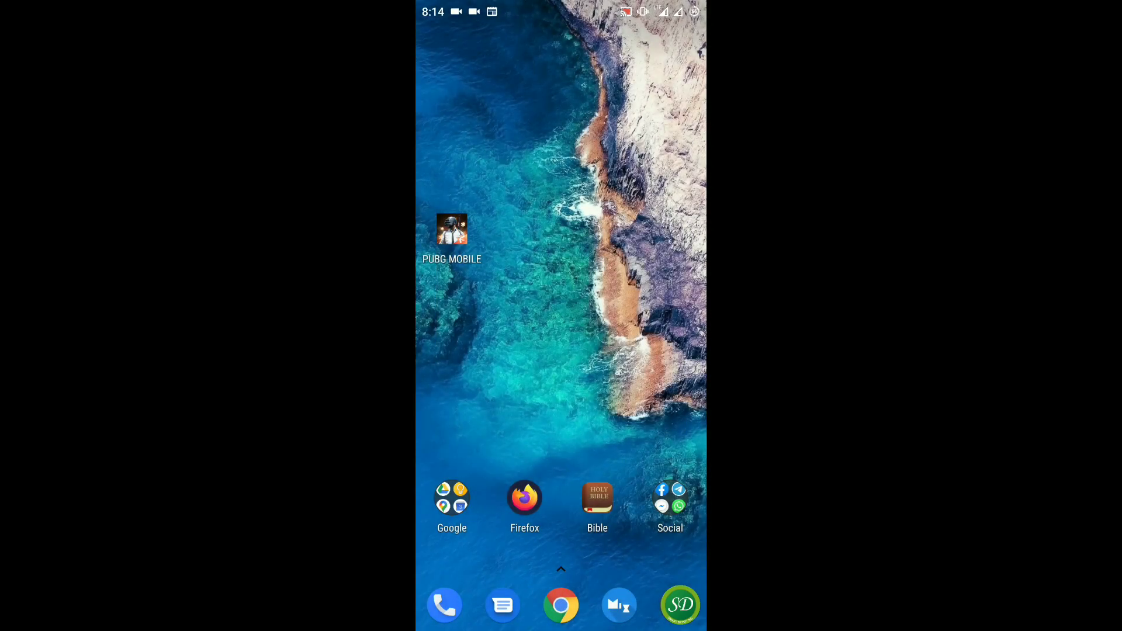
pyautogui.moveTo(561, 6); pyautogui.dragTo(561, 292)
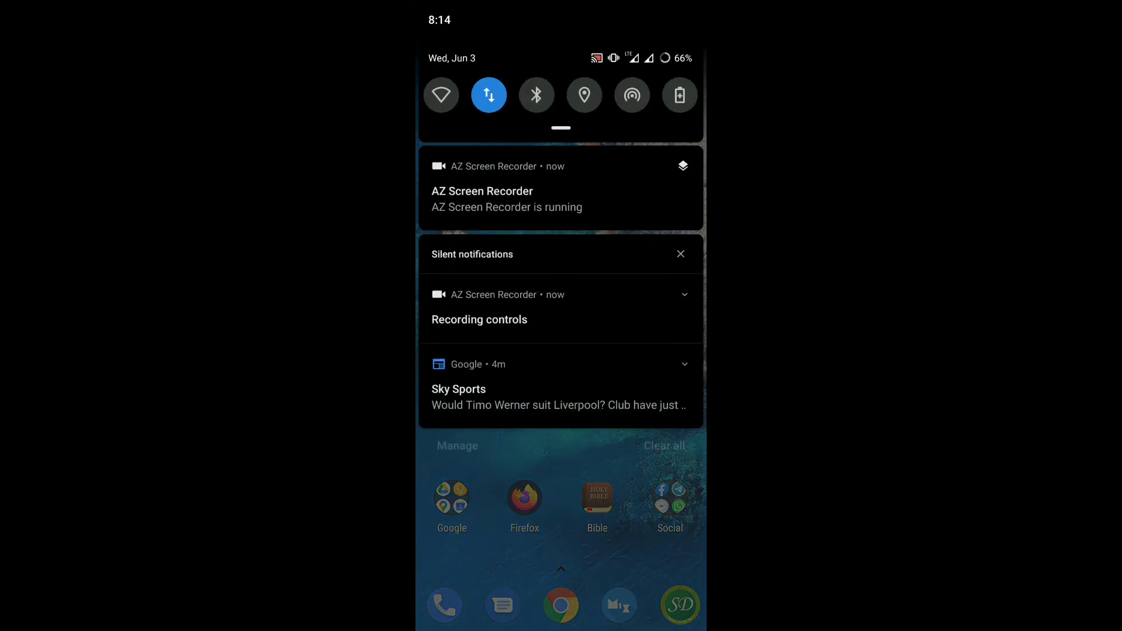
pyautogui.moveTo(561, 467); pyautogui.dragTo(561, 87)
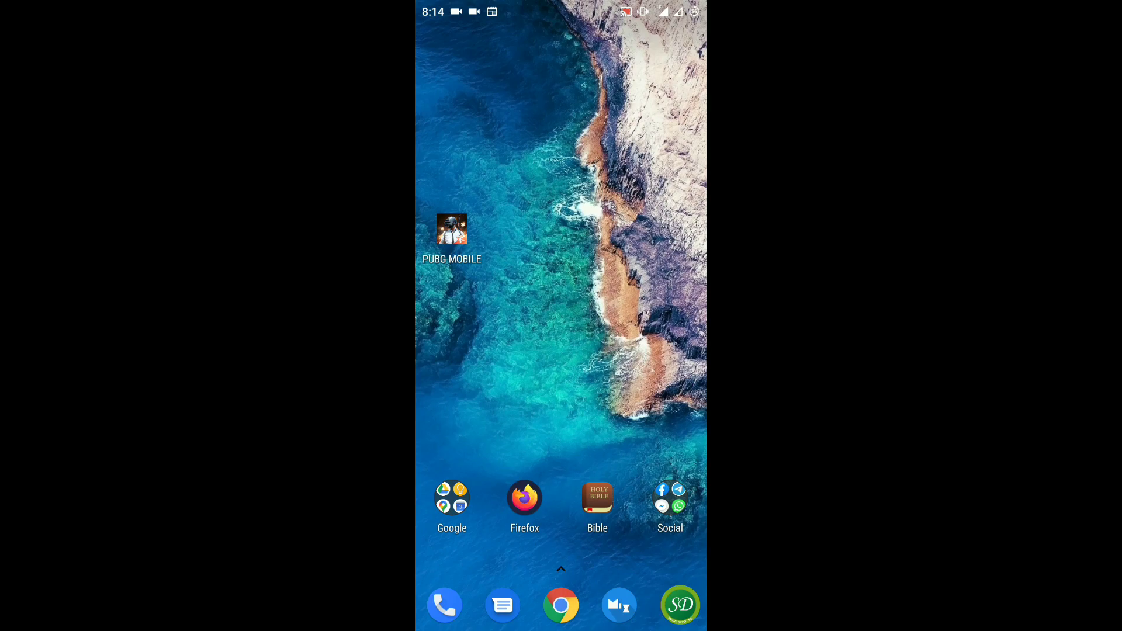
pyautogui.moveTo(560, 6); pyautogui.dragTo(561, 292)
pyautogui.moveTo(561, 117); pyautogui.dragTo(561, 409)
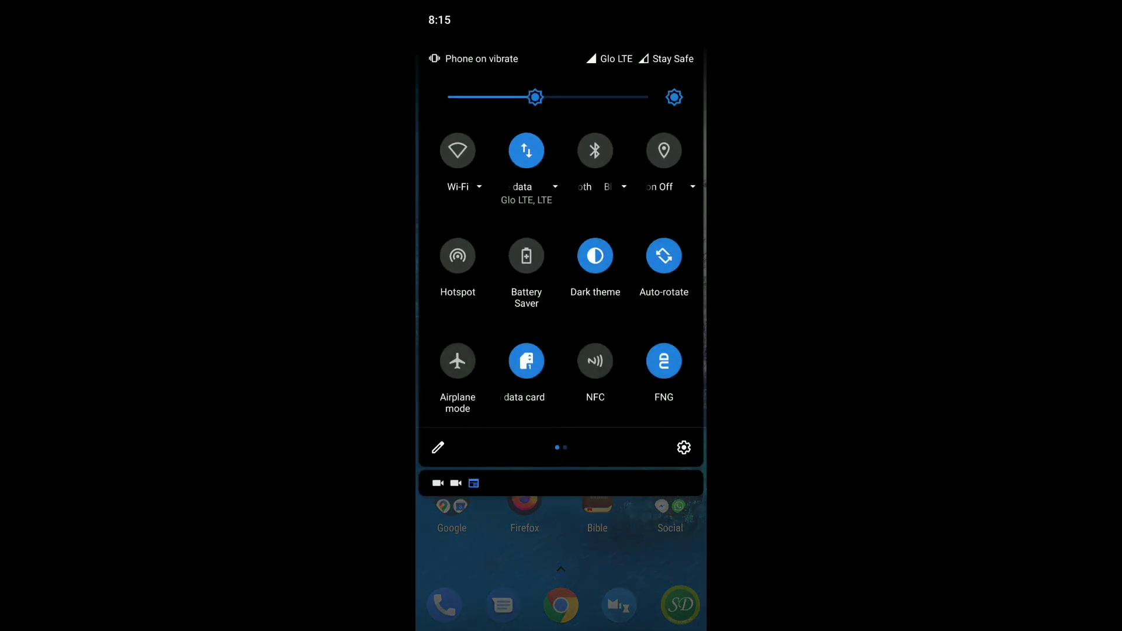
pyautogui.click(601, 186)
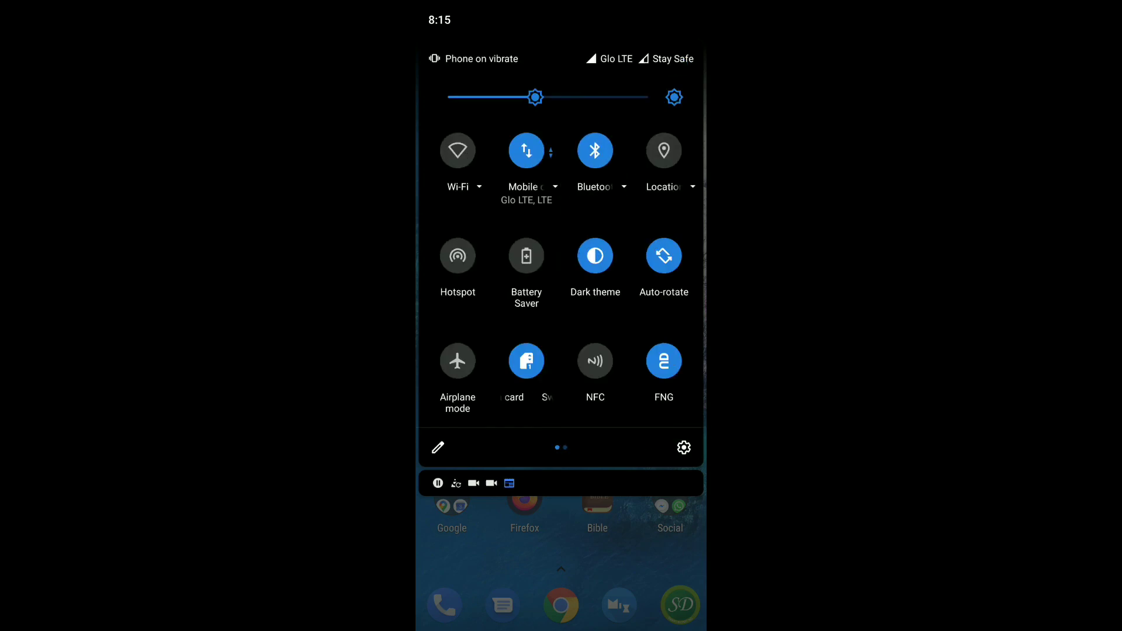
pyautogui.click(461, 187)
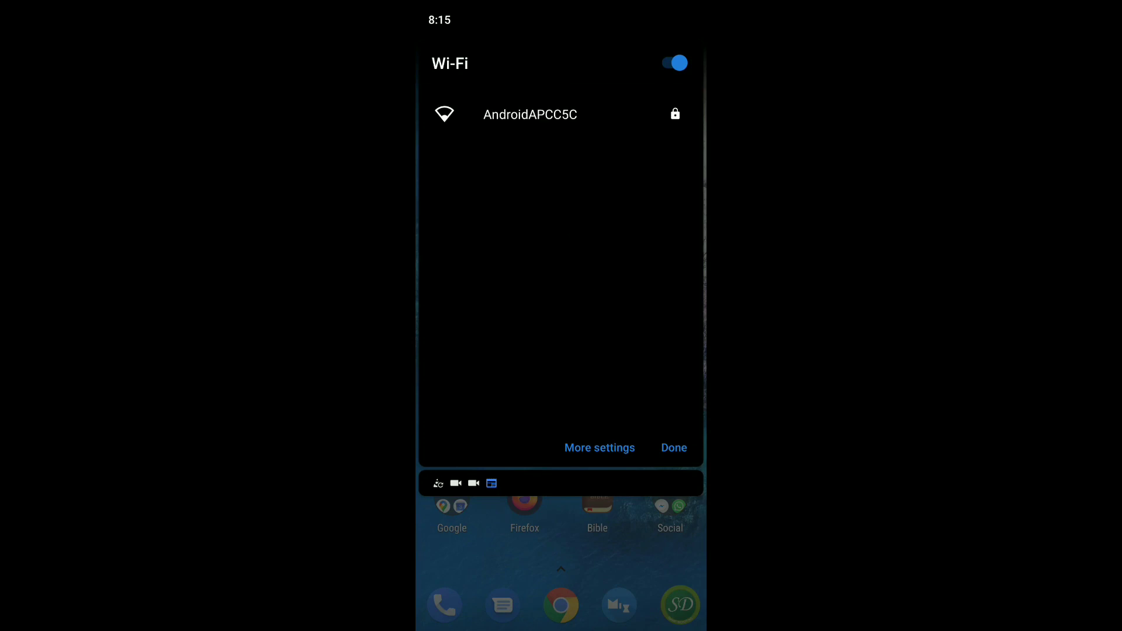
pyautogui.click(674, 447)
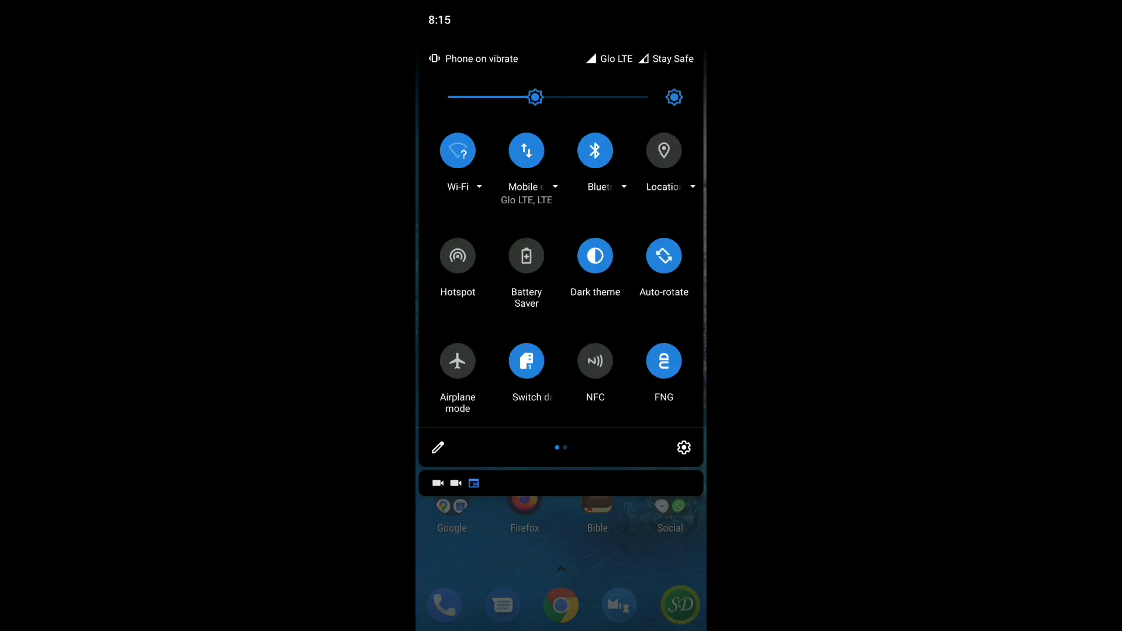
# View the second quick settings page and browse the tile editor
pyautogui.moveTo(642, 263); pyautogui.dragTo(467, 263)
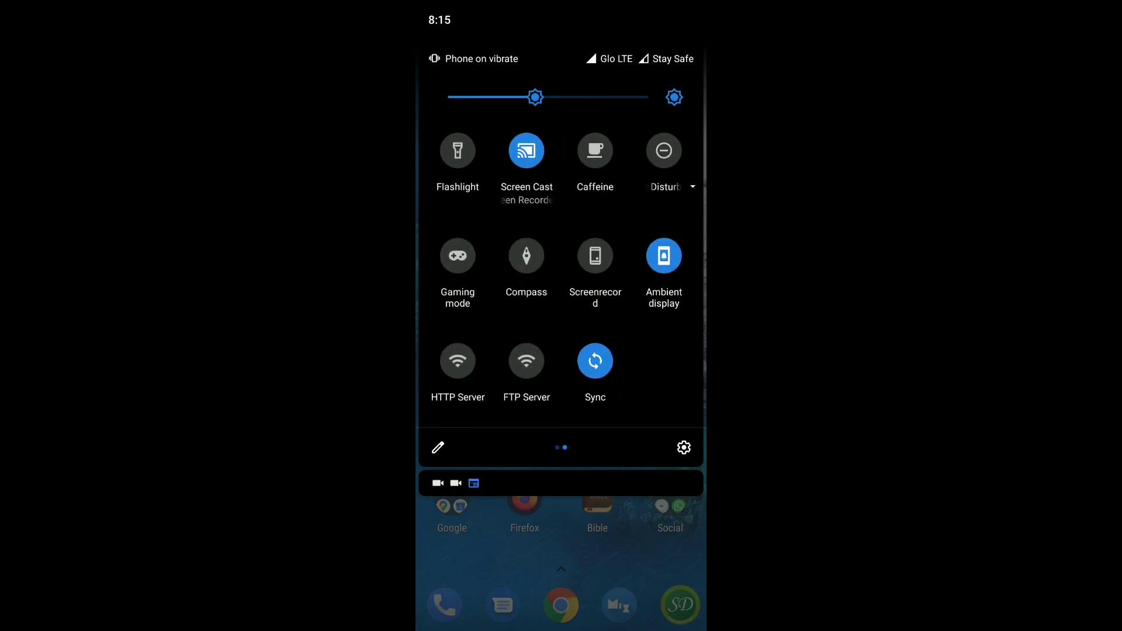
pyautogui.click(437, 448)
pyautogui.scroll(-10, 561, 350)
pyautogui.scroll(-10, 561, 351)
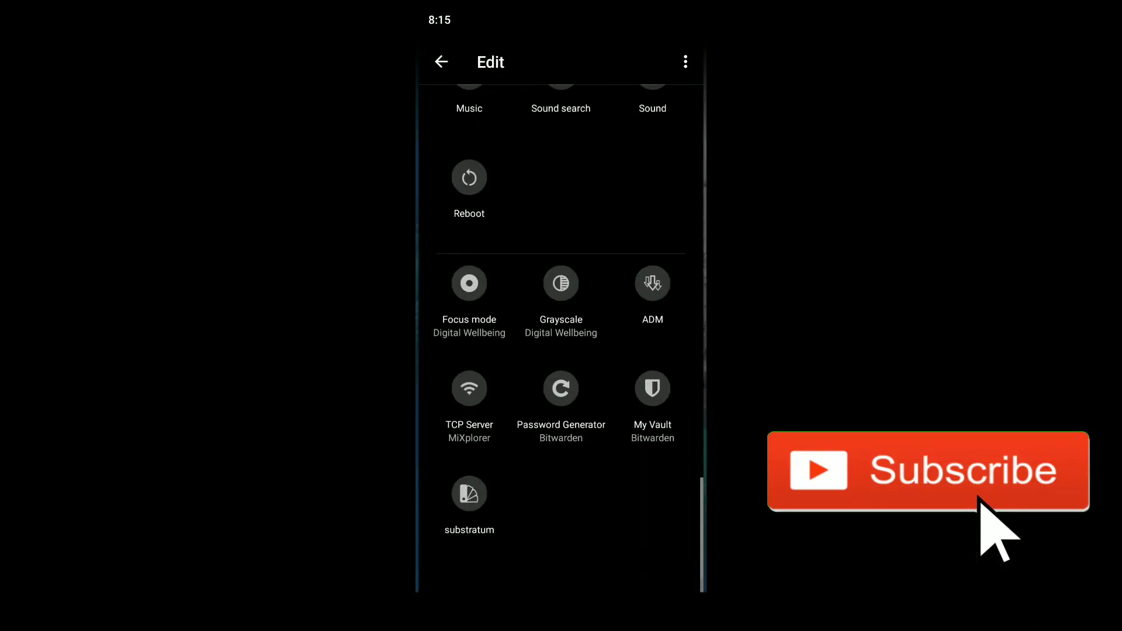
pyautogui.scroll(2, 561, 339)
pyautogui.scroll(5, 560, 339)
pyautogui.scroll(5, 561, 339)
pyautogui.scroll(4, 561, 339)
pyautogui.scroll(1, 560, 339)
pyautogui.click(441, 62)
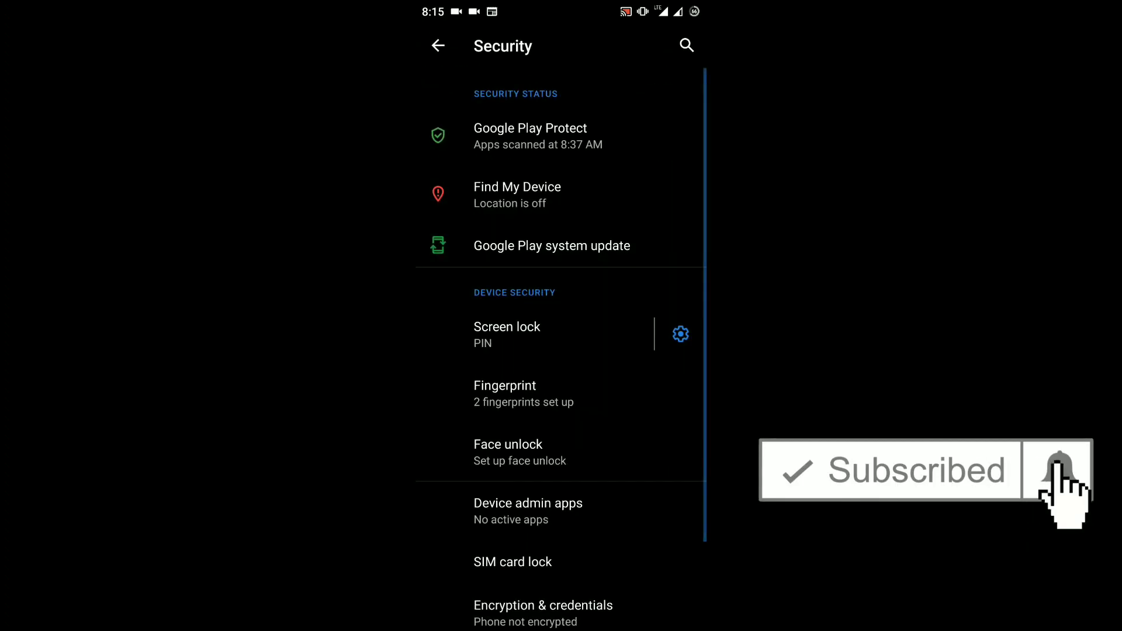
# Enrol Finger 3 under Security > Fingerprint and return to Settings
pyautogui.scroll(-1, 561, 351)
pyautogui.click(526, 310)
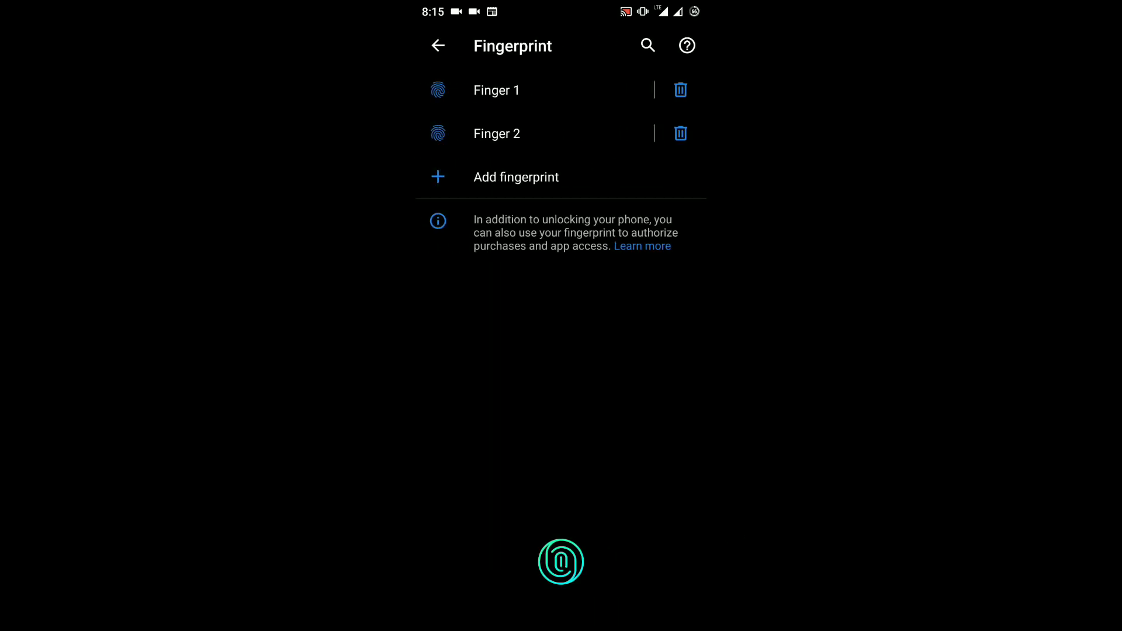
pyautogui.click(516, 177)
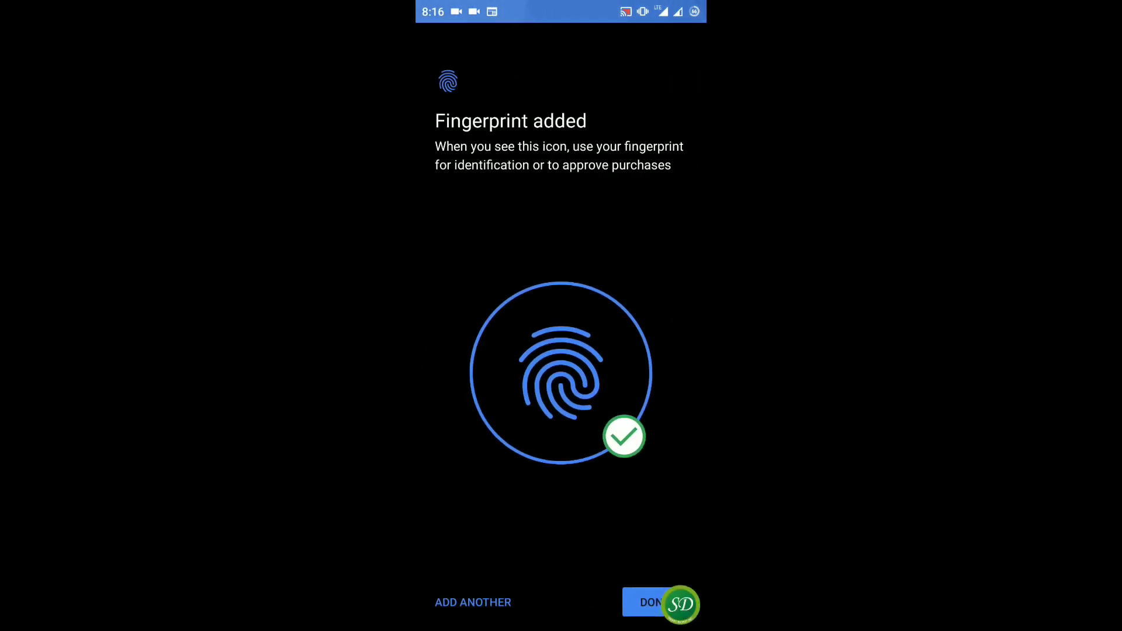
pyautogui.click(646, 602)
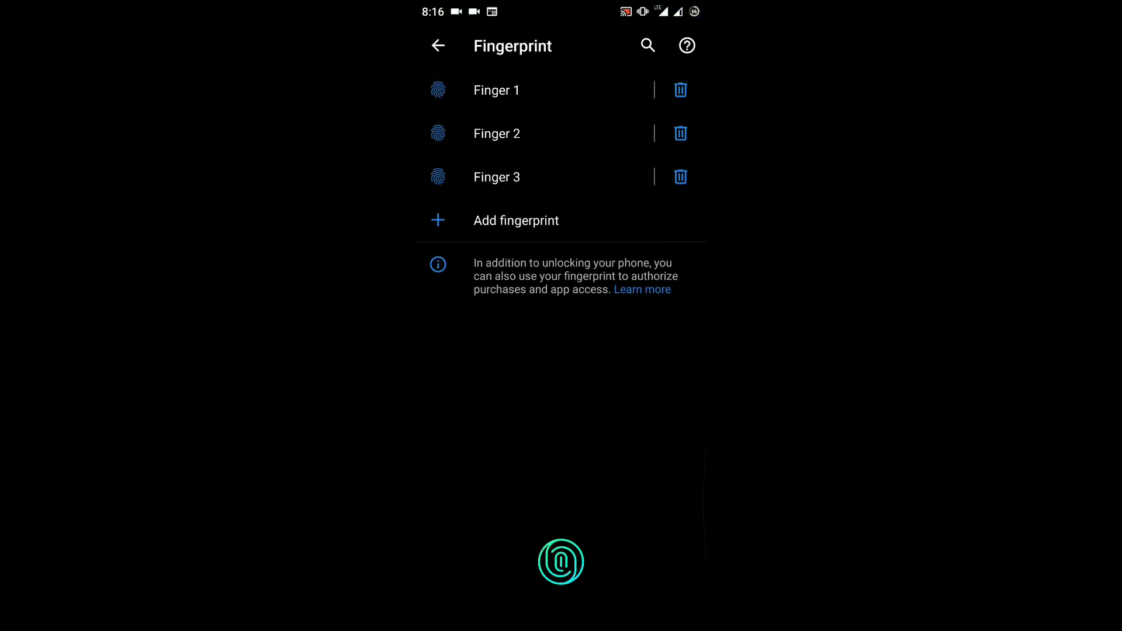
pyautogui.press('Escape')
pyautogui.press('Escape')
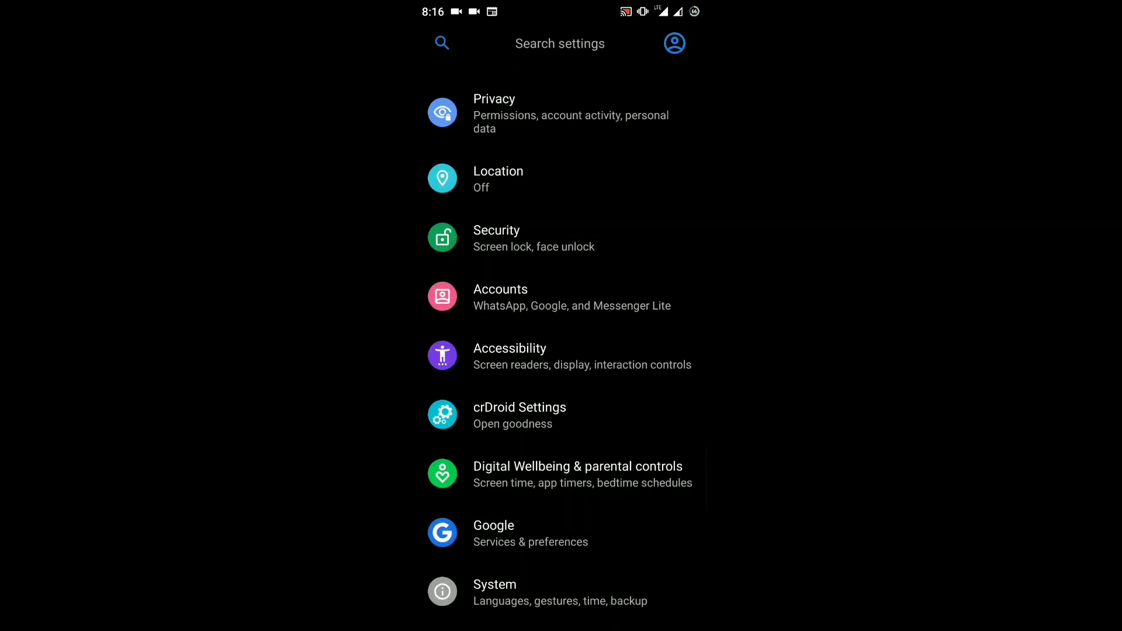
pyautogui.press('Escape')
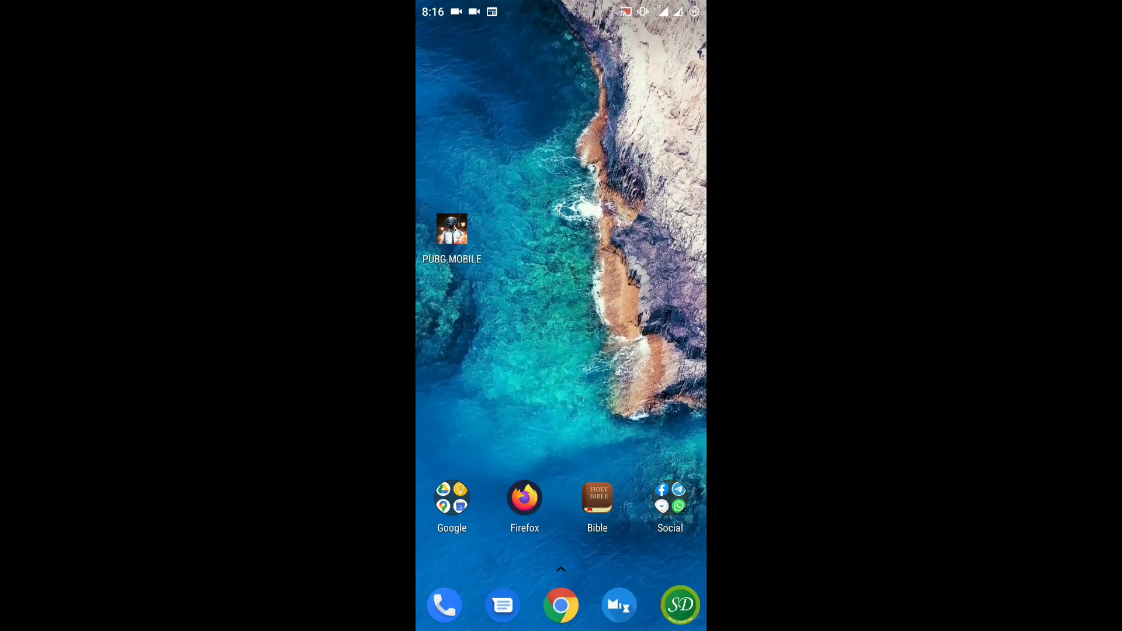
pyautogui.moveTo(467, 292)
pyautogui.mouseDown()
pyautogui.moveTo(672, 292)
pyautogui.moveTo(467, 292)
pyautogui.mouseUp()
pyautogui.moveTo(671, 292); pyautogui.dragTo(467, 292)
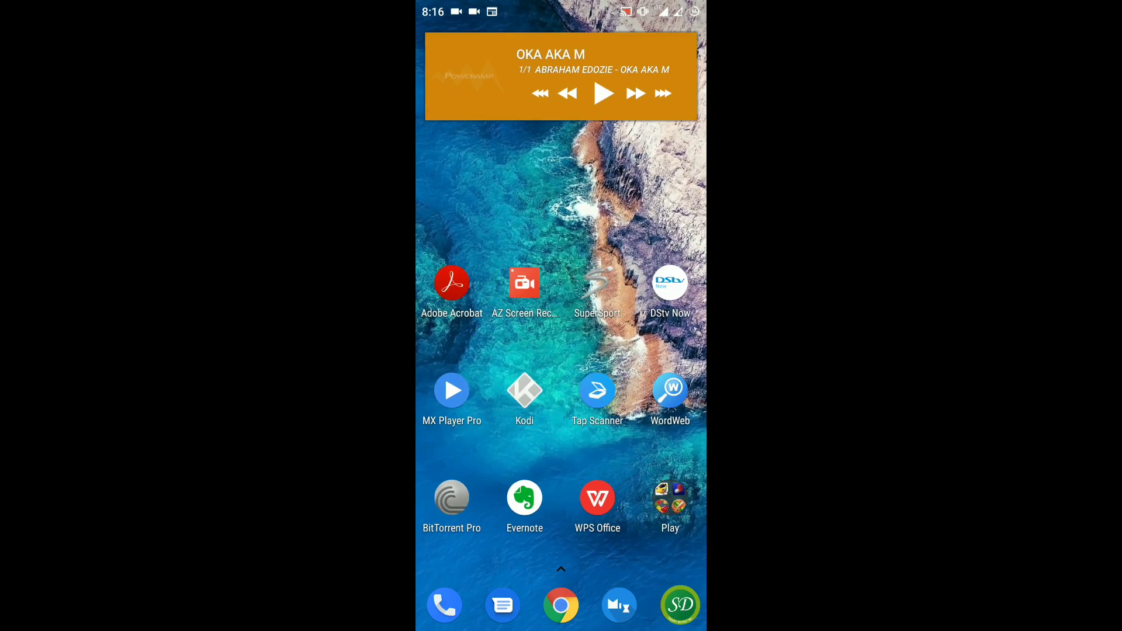
pyautogui.moveTo(561, 525)
pyautogui.mouseDown()
pyautogui.moveTo(560, 176)
pyautogui.moveTo(561, 526)
pyautogui.mouseUp()
pyautogui.moveTo(561, 147); pyautogui.dragTo(561, 409)
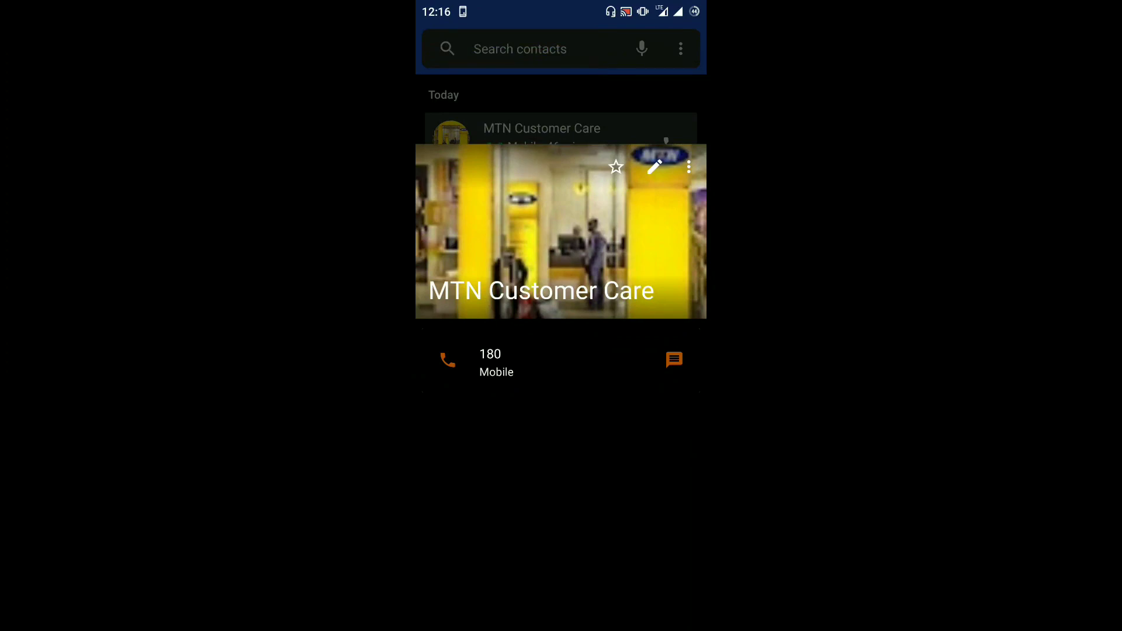
# Call 180 on the MTN NG SIM, record the call, and toggle the in-call dialpad
pyautogui.click(448, 360)
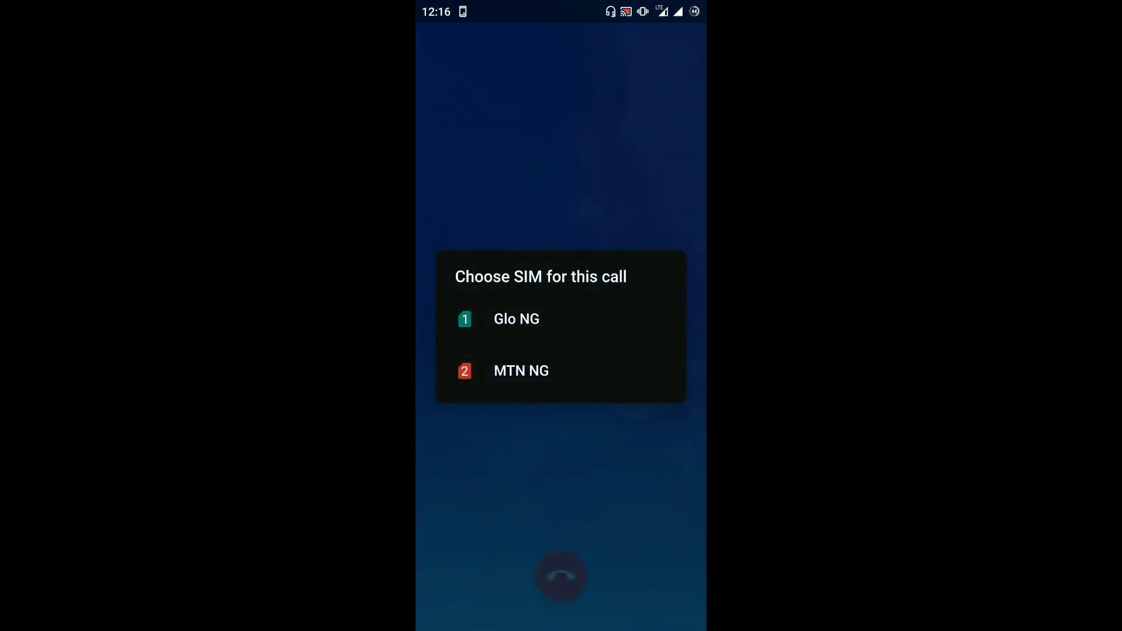
pyautogui.click(538, 375)
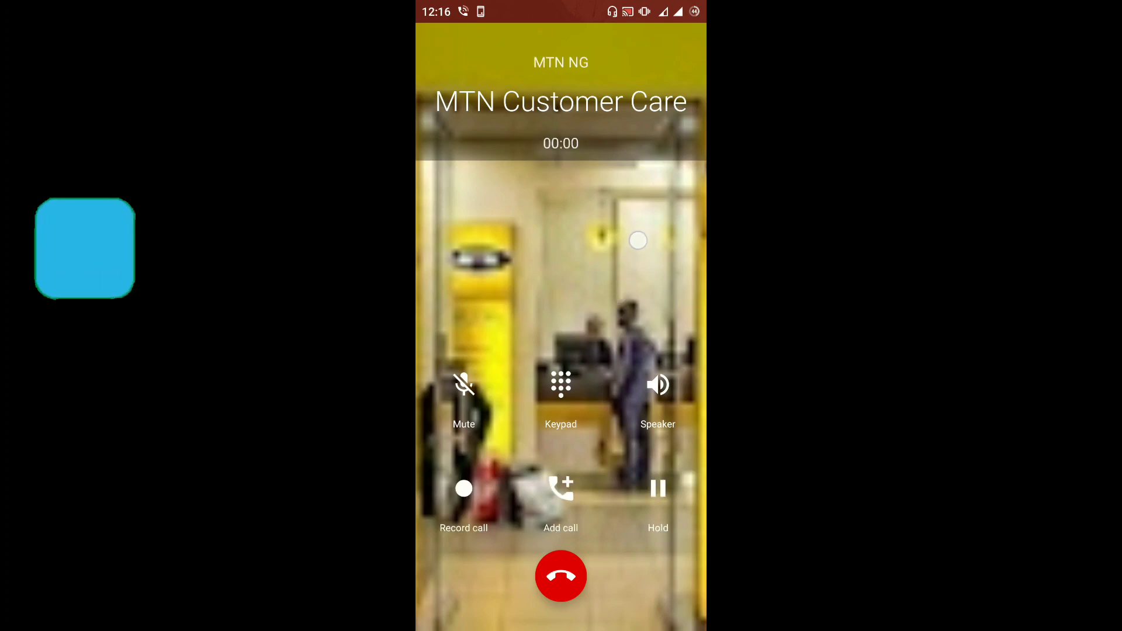
pyautogui.click(464, 488)
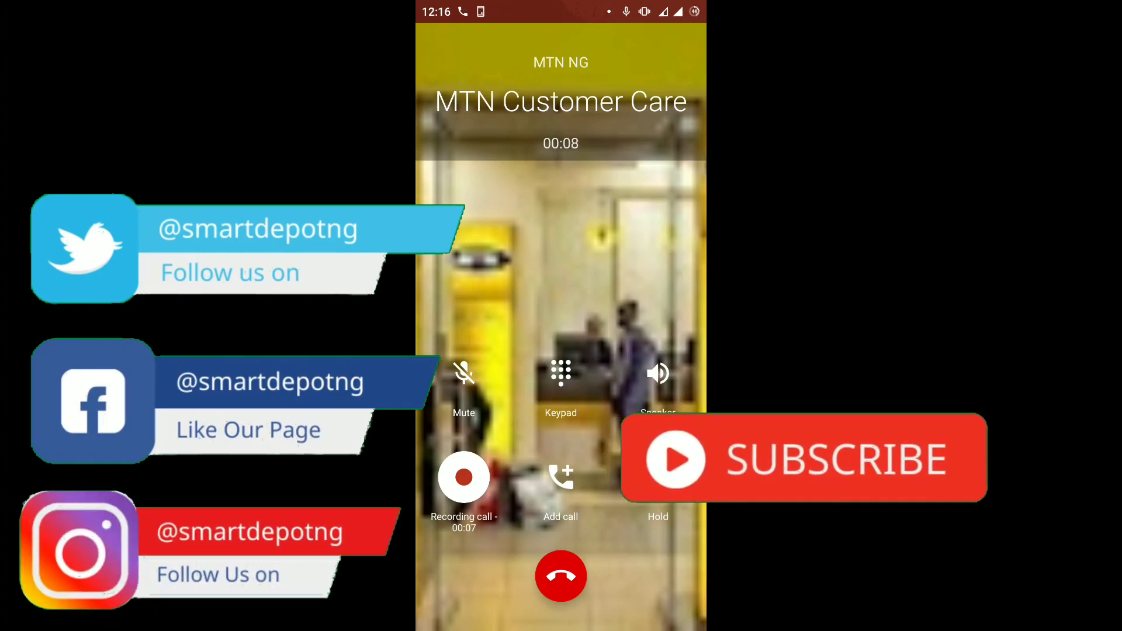
pyautogui.click(560, 373)
pyautogui.click(437, 287)
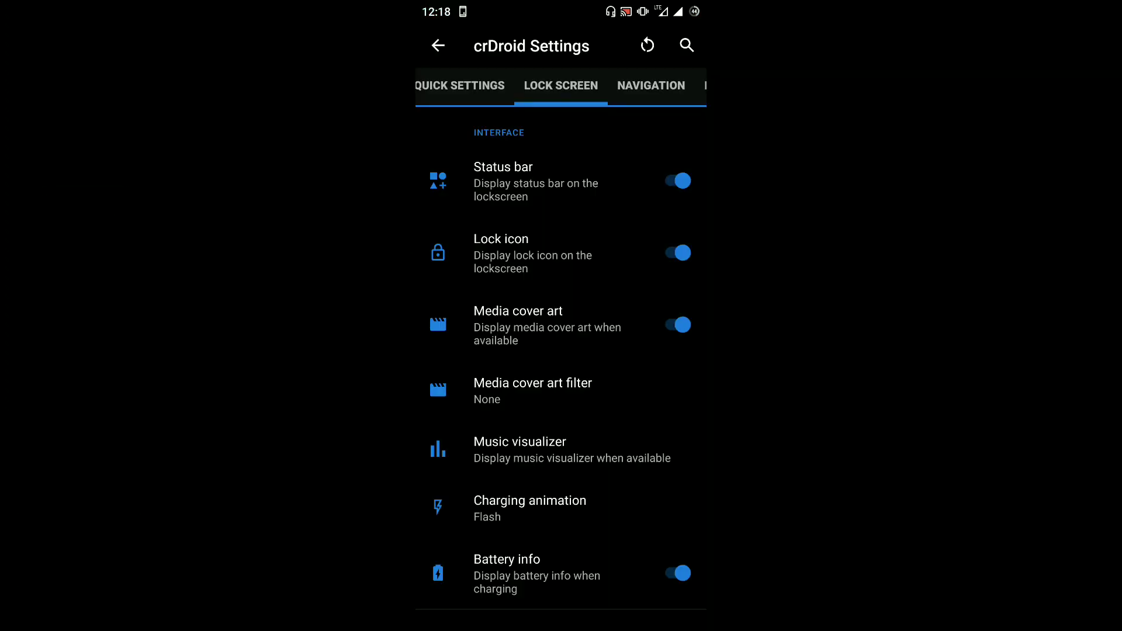
pyautogui.moveTo(638, 427); pyautogui.dragTo(643, 275)
pyautogui.moveTo(625, 438); pyautogui.dragTo(625, 352)
# Set the fingerprint icon to the Captain America shield design
pyautogui.click(586, 383)
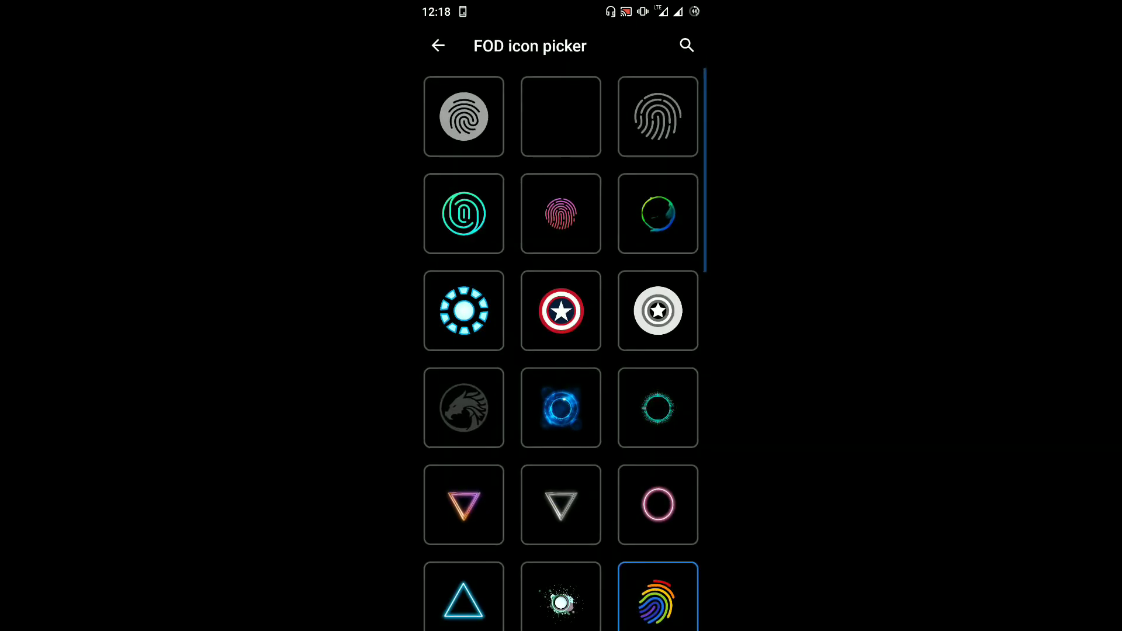
pyautogui.click(561, 310)
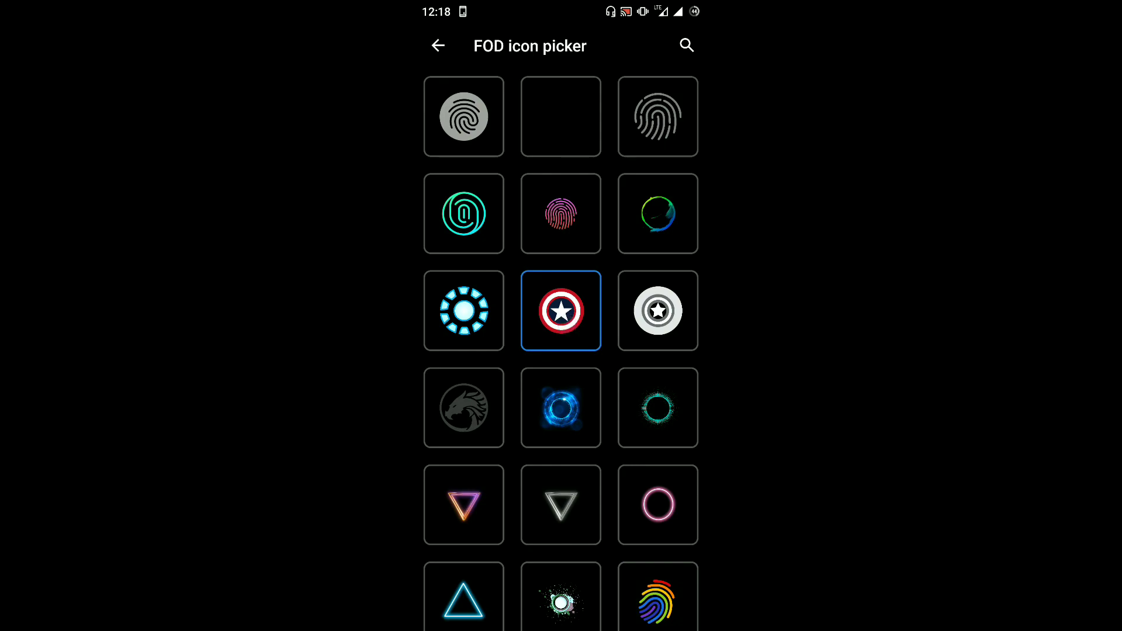
pyautogui.click(437, 45)
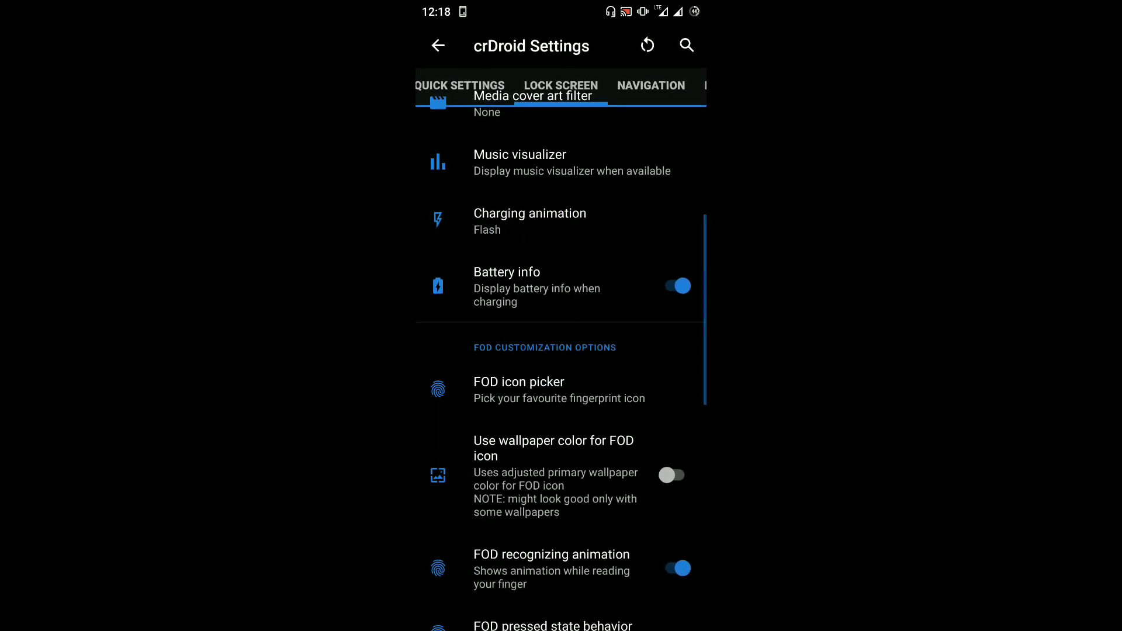
# Switch the fingerprint icon to the teal design and check it on the lock screen
pyautogui.click(519, 389)
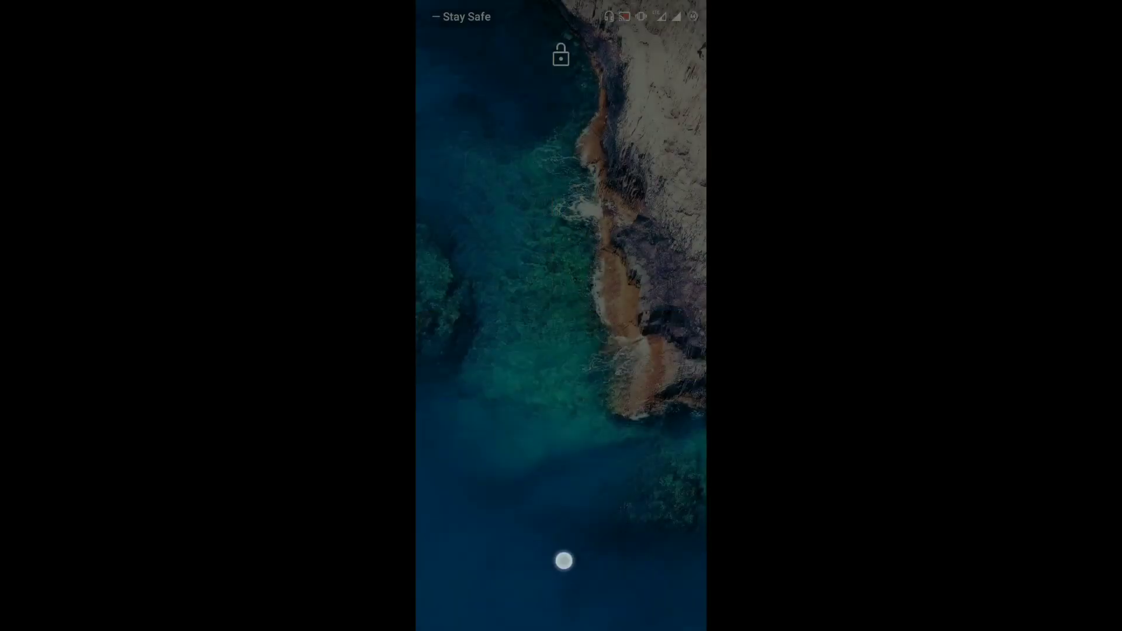
pyautogui.moveTo(552, 399)
pyautogui.mouseDown()
pyautogui.moveTo(544, 461)
pyautogui.moveTo(544, 431)
pyautogui.mouseUp()
pyautogui.click(464, 186)
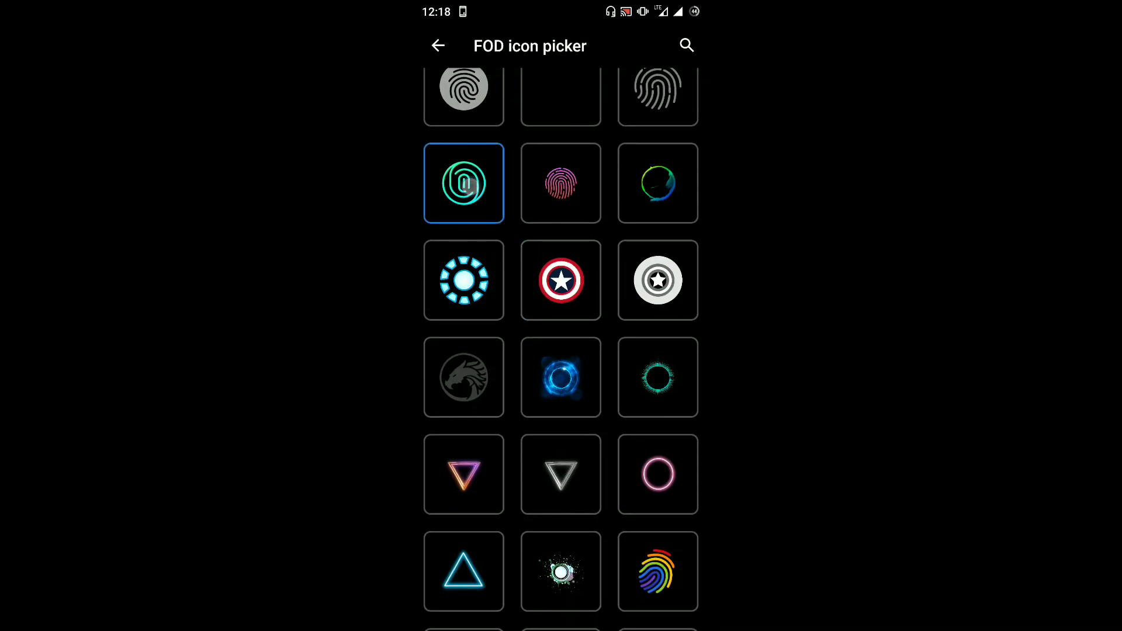
pyautogui.click(438, 45)
pyautogui.click(555, 389)
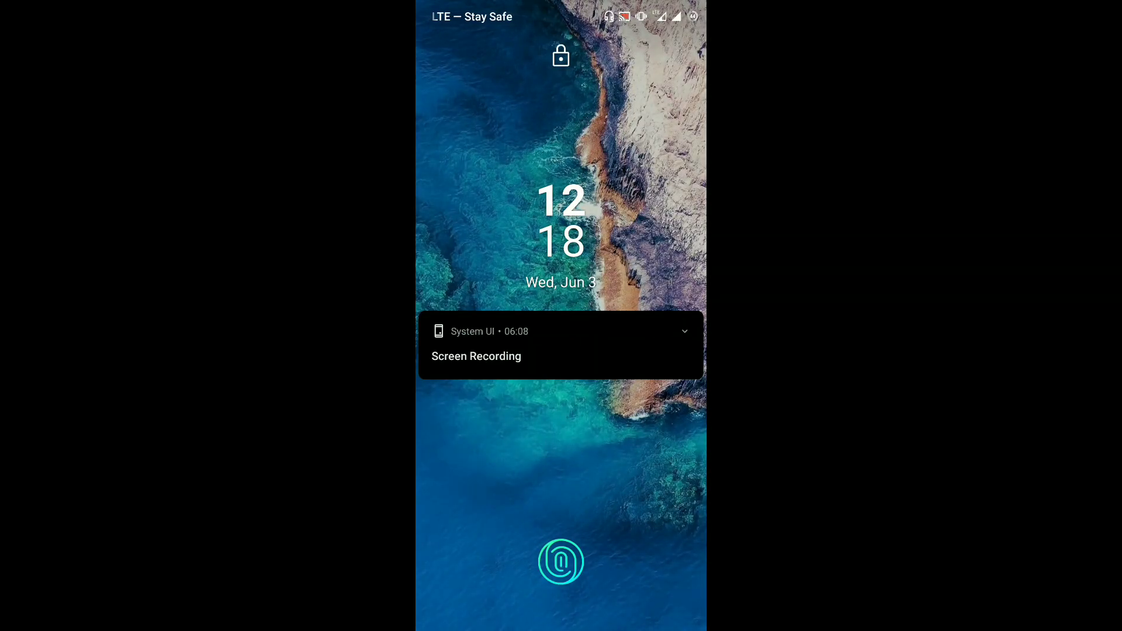
pyautogui.click(561, 556)
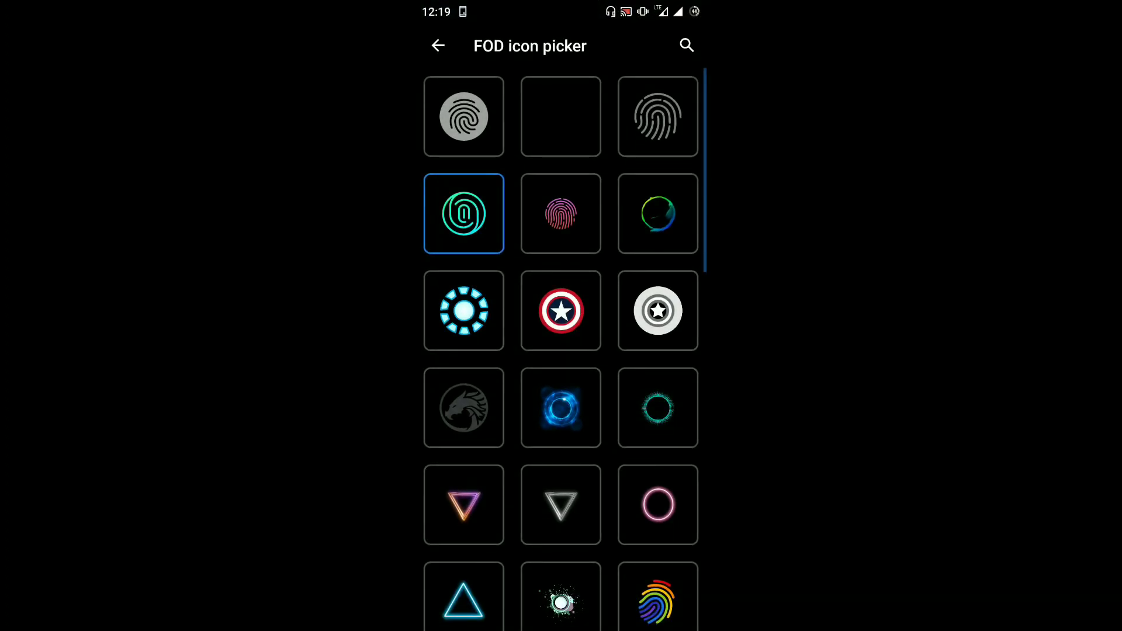
pyautogui.scroll(-5, 688, 428)
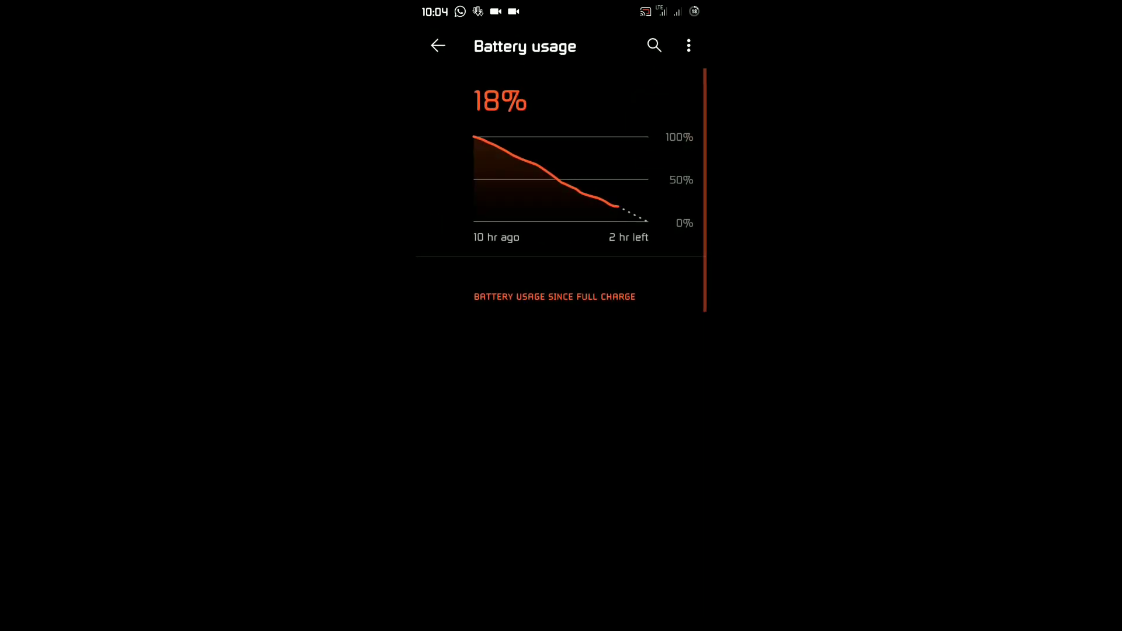
# Scroll the per-app battery usage list: Screen, DStv Now, Kinemaster Pro and others
pyautogui.scroll(-2, 561, 350)
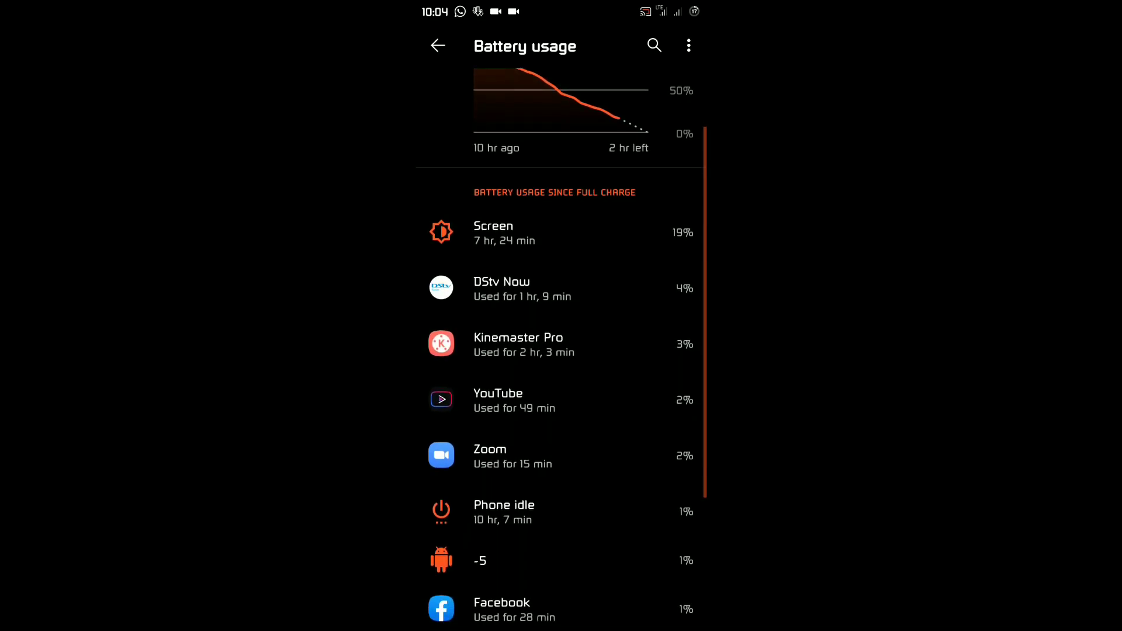
pyautogui.scroll(-3, 561, 351)
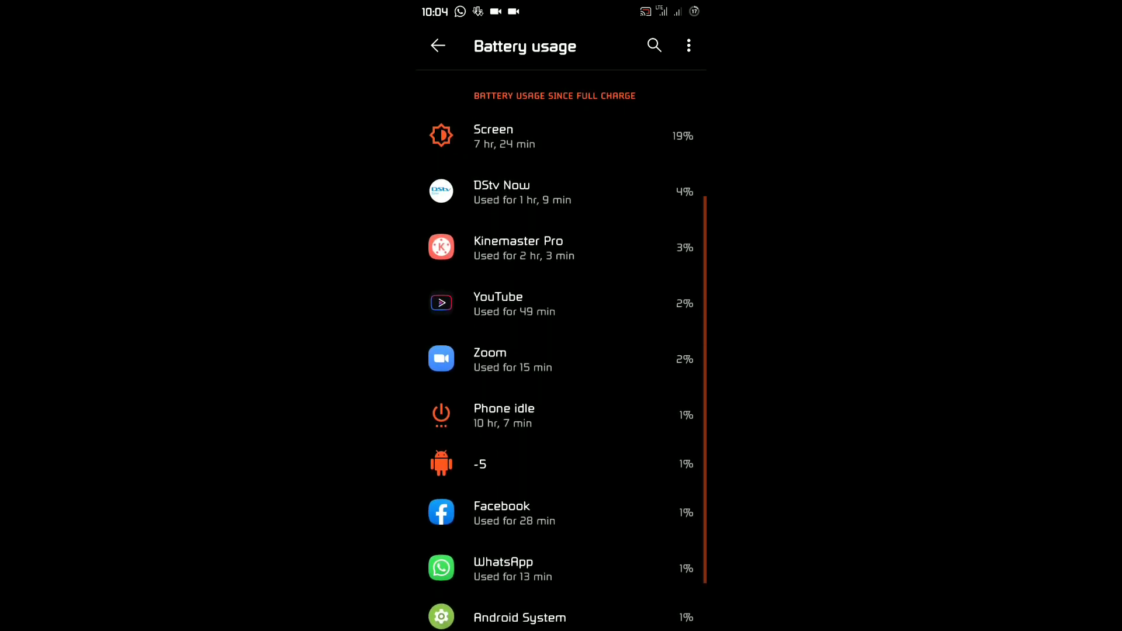
pyautogui.scroll(-1, 560, 351)
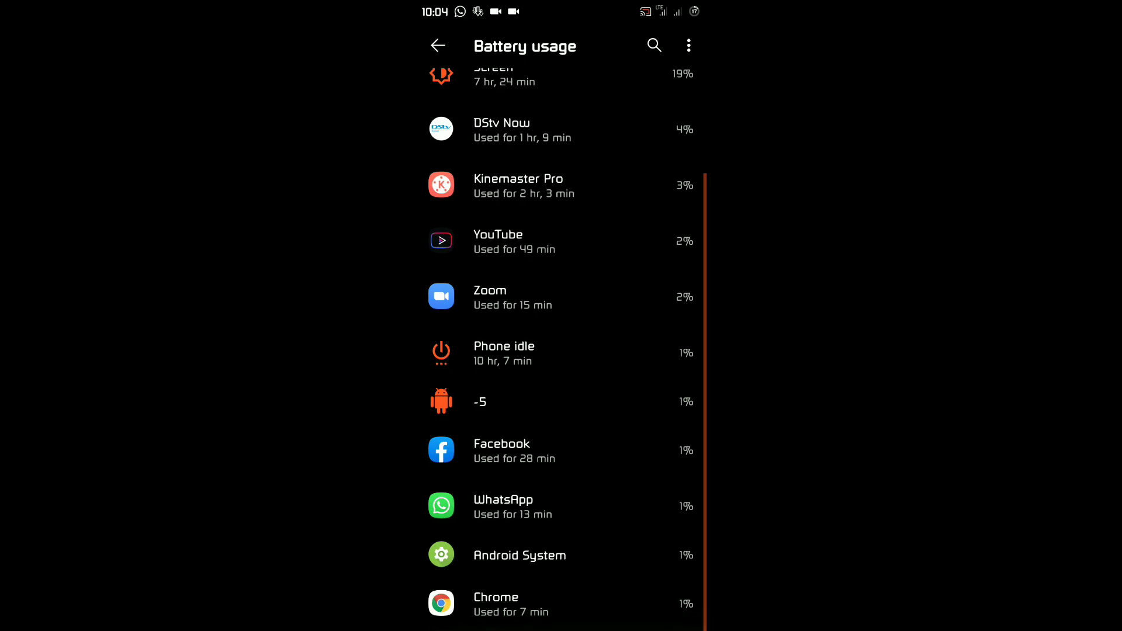
pyautogui.scroll(1, 561, 351)
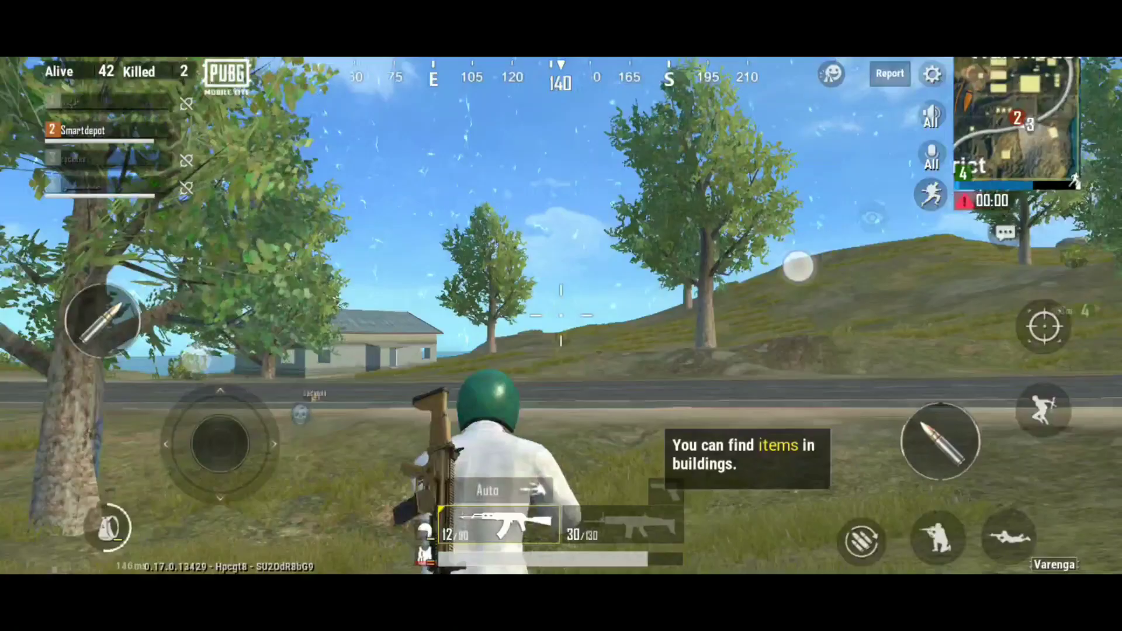
# Advance the character toward the house, turning toward the tree, and cross the road
pyautogui.moveTo(804, 270); pyautogui.dragTo(766, 278)
pyautogui.moveTo(202, 363); pyautogui.dragTo(204, 205)
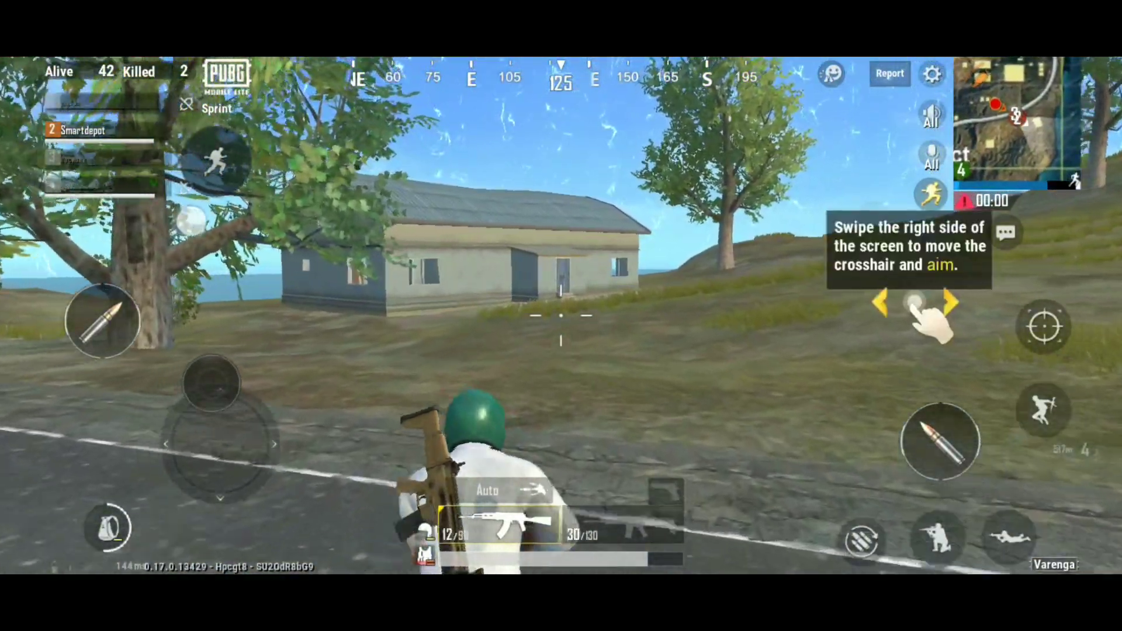
pyautogui.moveTo(818, 403); pyautogui.dragTo(723, 401)
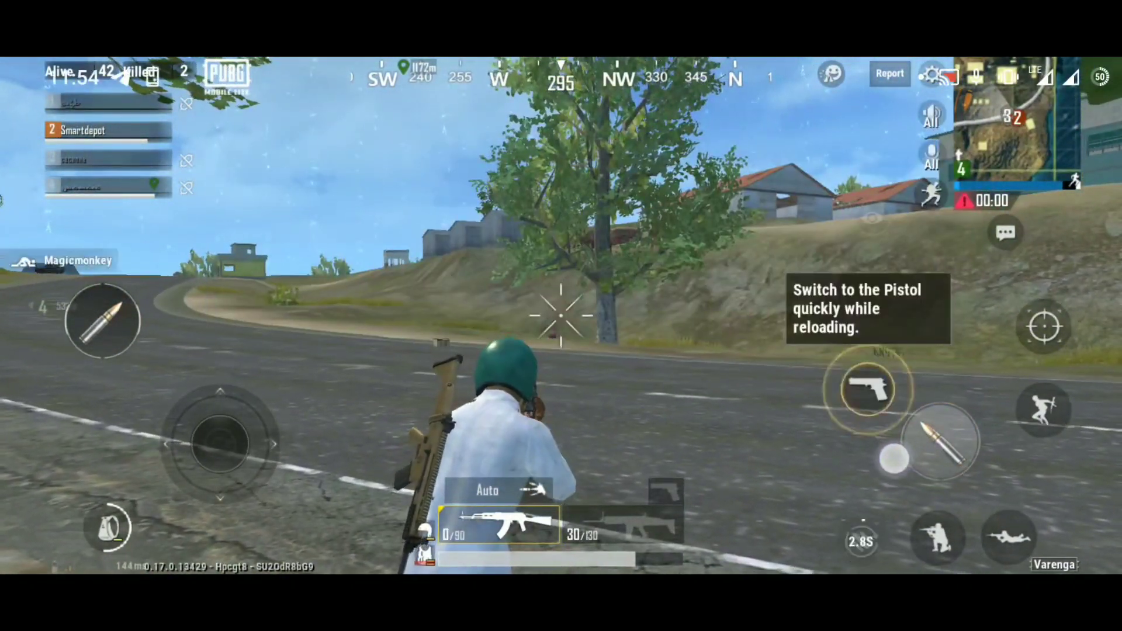
pyautogui.moveTo(219, 444); pyautogui.dragTo(217, 383)
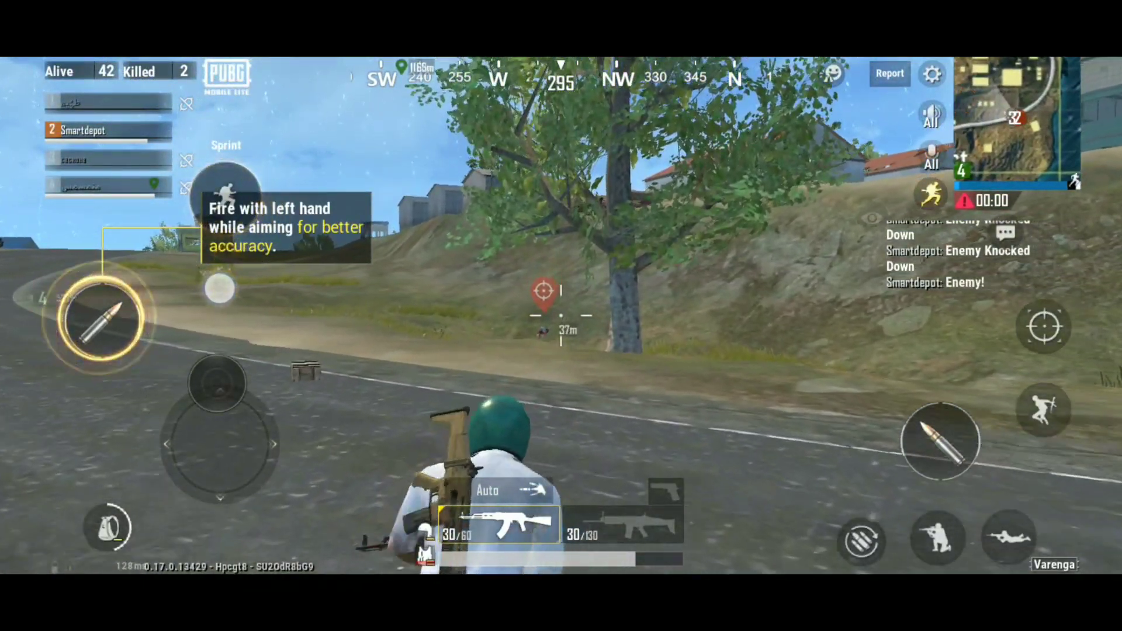
# Keep firing at the enemy near the crosshair until knocked down, leaving 8 rifle rounds
pyautogui.moveTo(219, 289); pyautogui.dragTo(218, 292)
pyautogui.moveTo(894, 471); pyautogui.dragTo(896, 479)
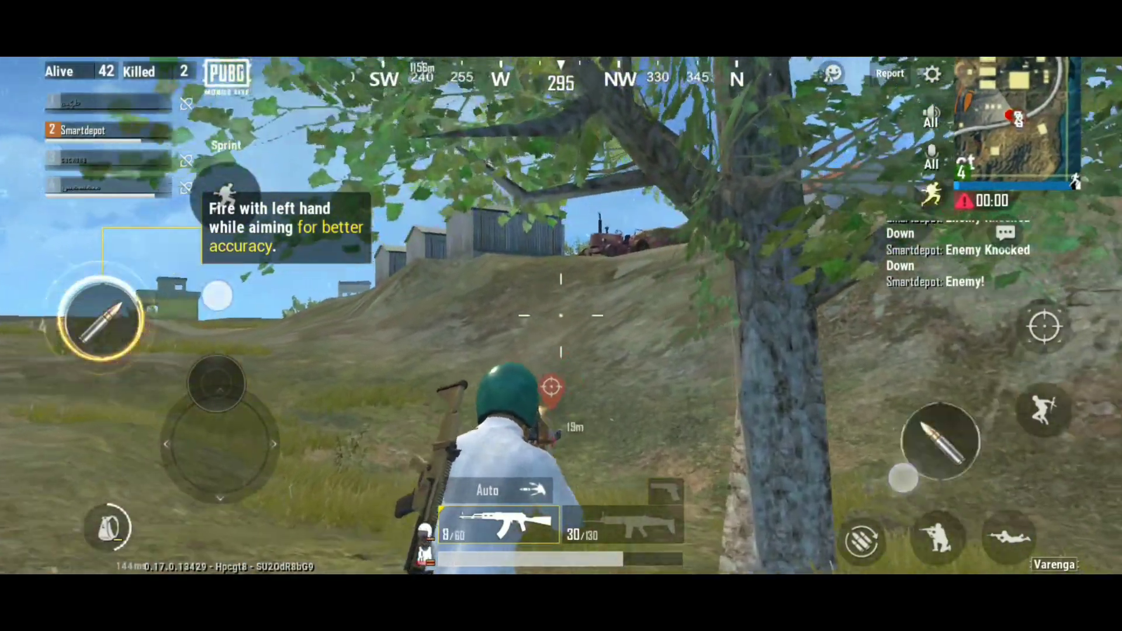
pyautogui.moveTo(218, 292); pyautogui.dragTo(235, 292)
pyautogui.moveTo(896, 479); pyautogui.dragTo(902, 472)
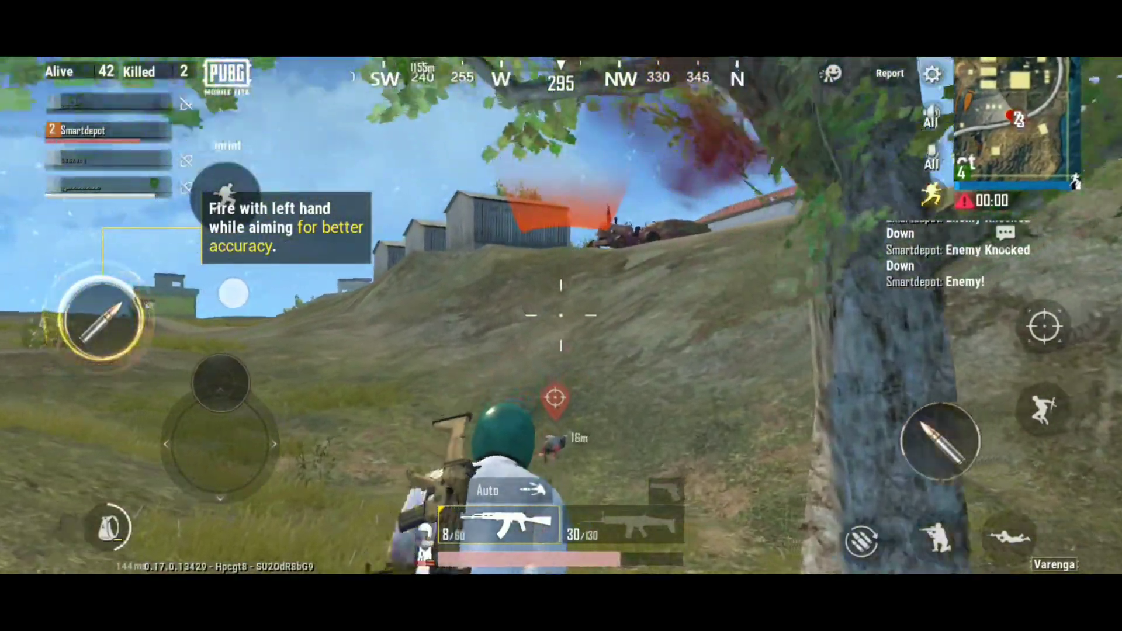